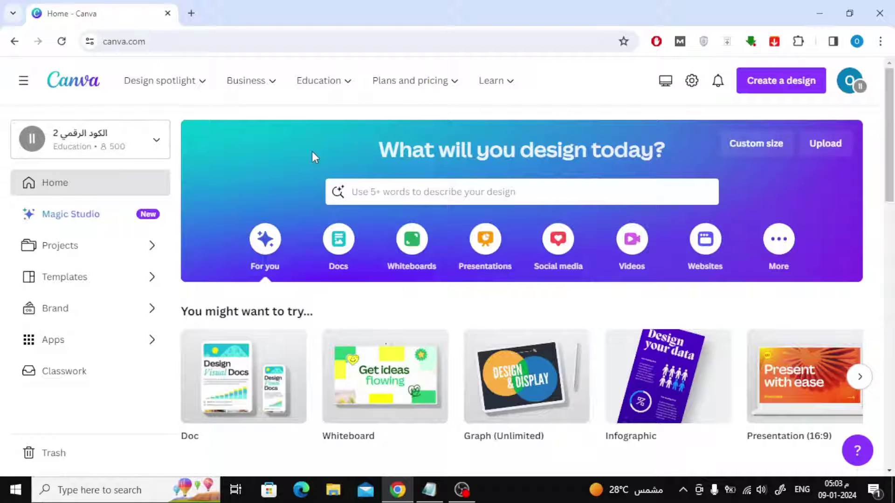
Step: Create a new custom-size design of 1024 × 768 px
left_click(785, 84)
left_click(650, 149)
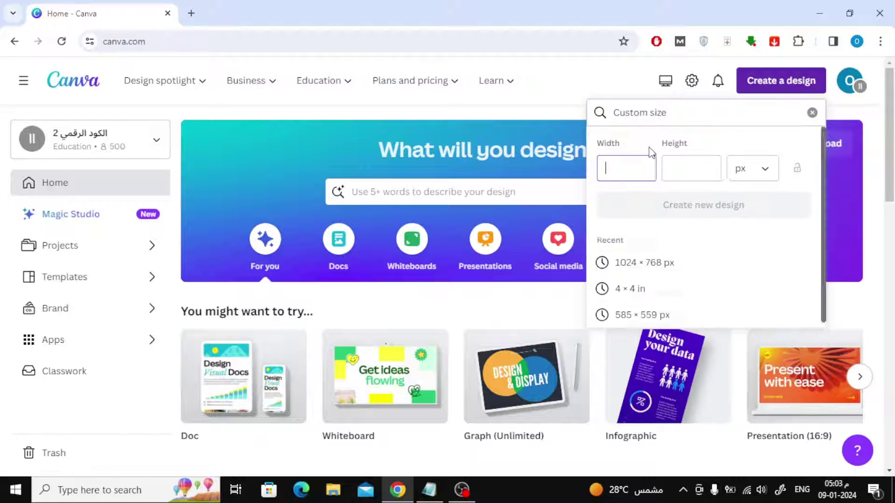
left_click(437, 497)
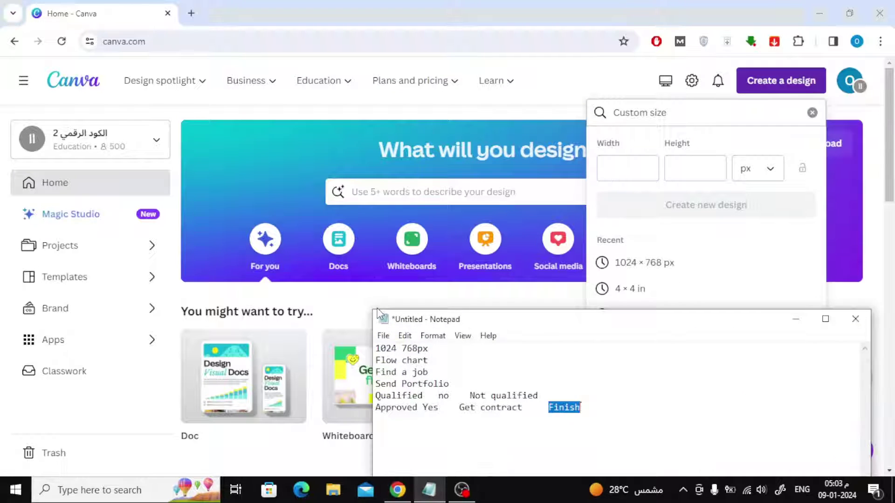
left_click(377, 349)
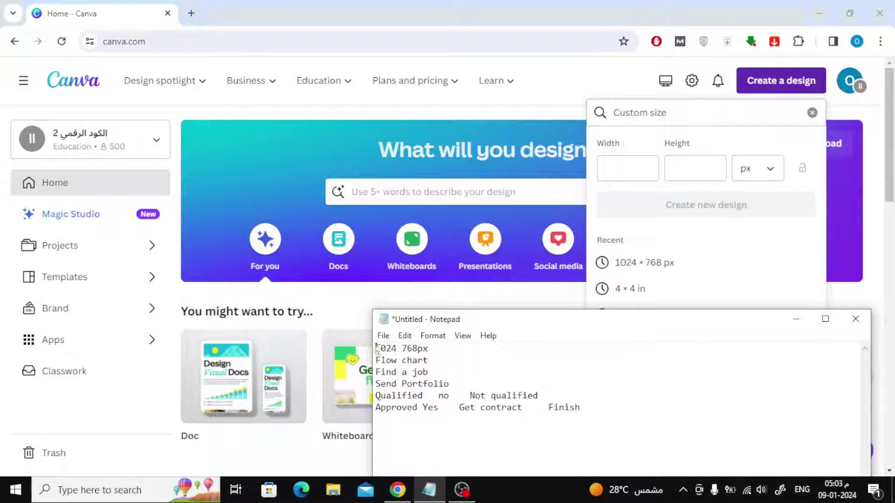
left_click(625, 159)
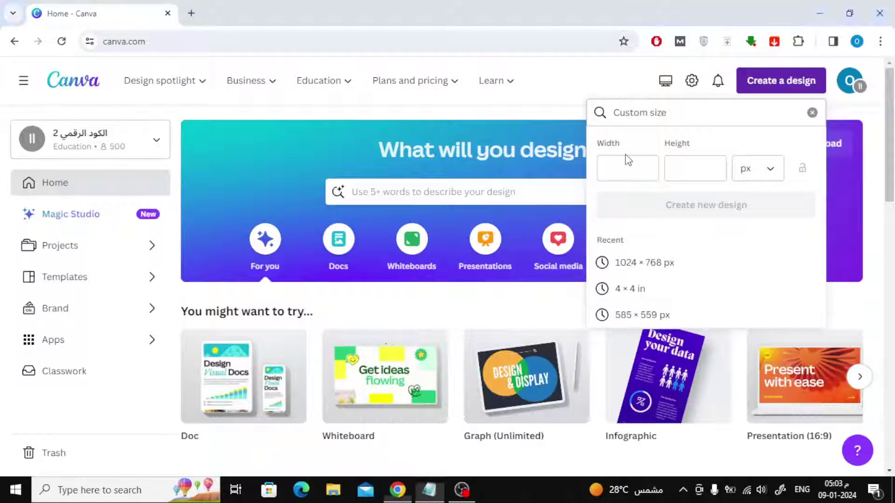
left_click(429, 491)
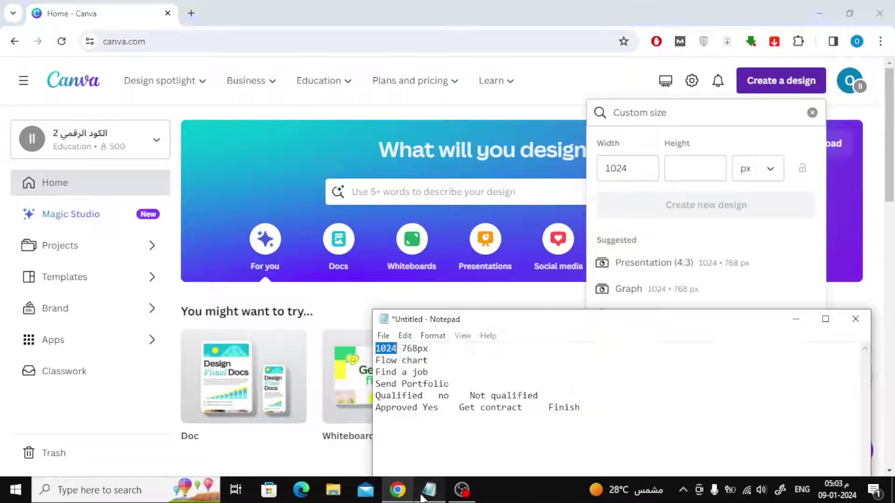
left_click(408, 351)
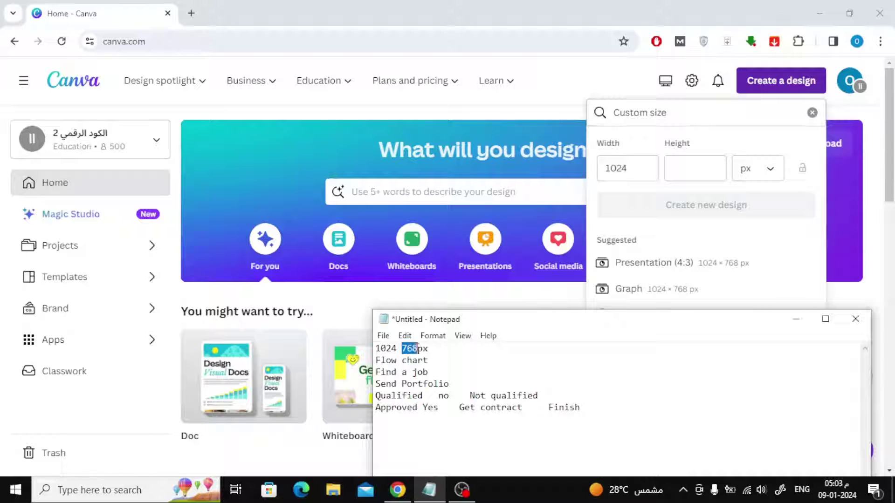
left_click_drag(631, 209, 676, 172)
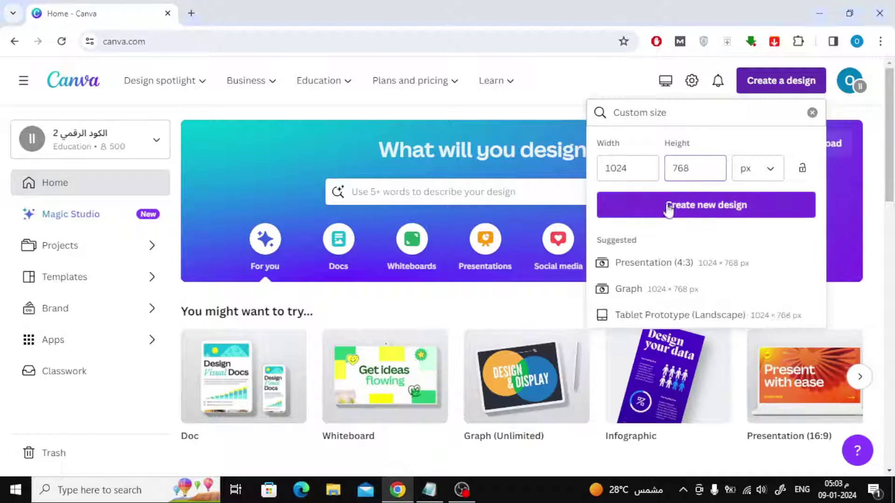
left_click(667, 206)
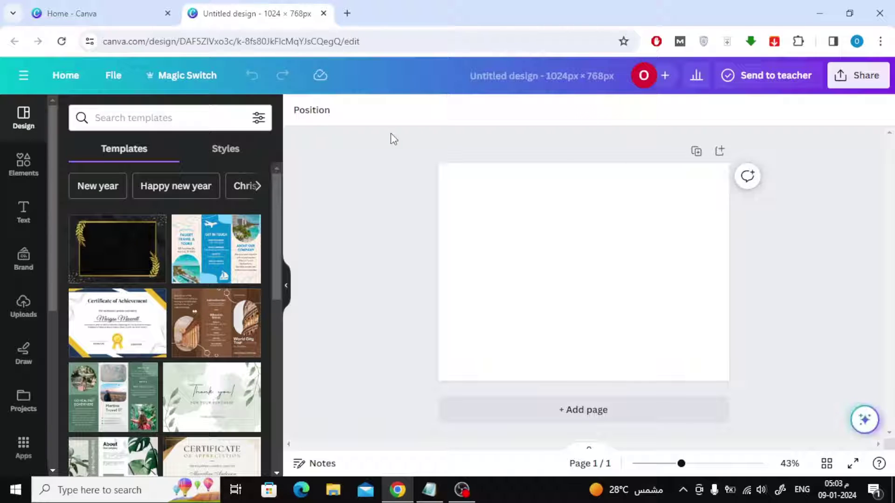
Step: Zoom to 71% and fill the page background with Turquoise from the default colours
left_click_drag(683, 464, 697, 465)
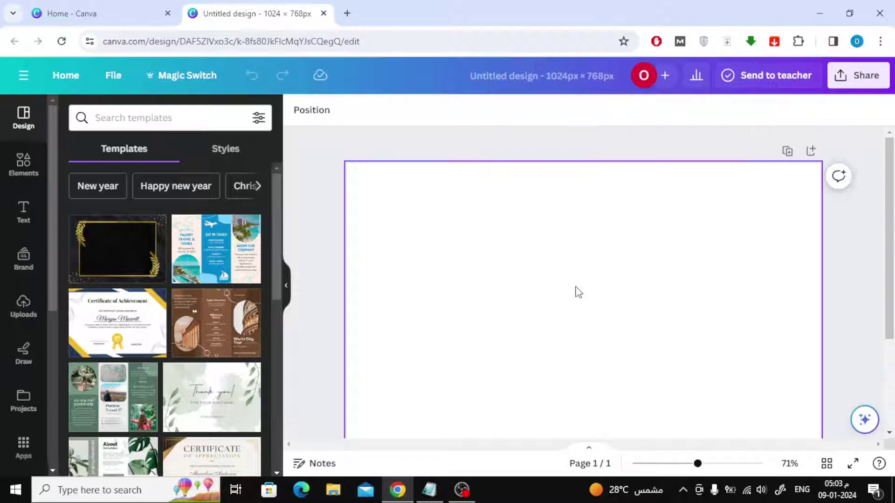
left_click(555, 229)
left_click(299, 112)
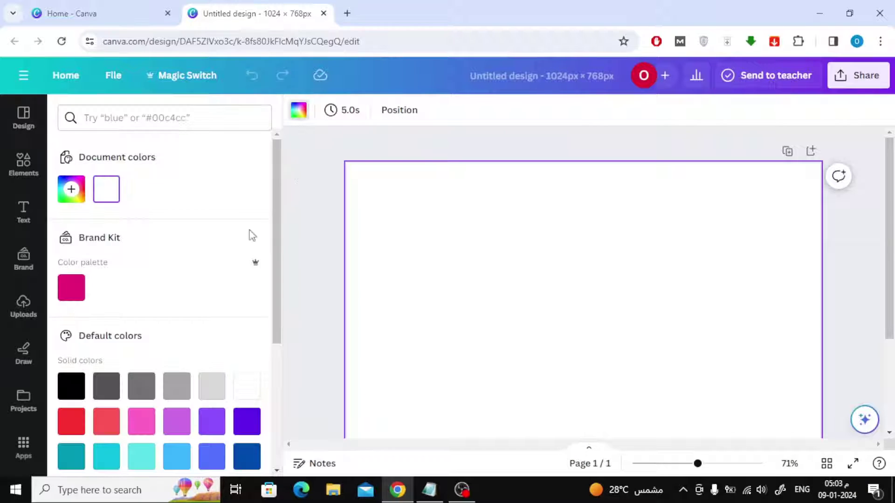
scroll(179, 263, "down", 3)
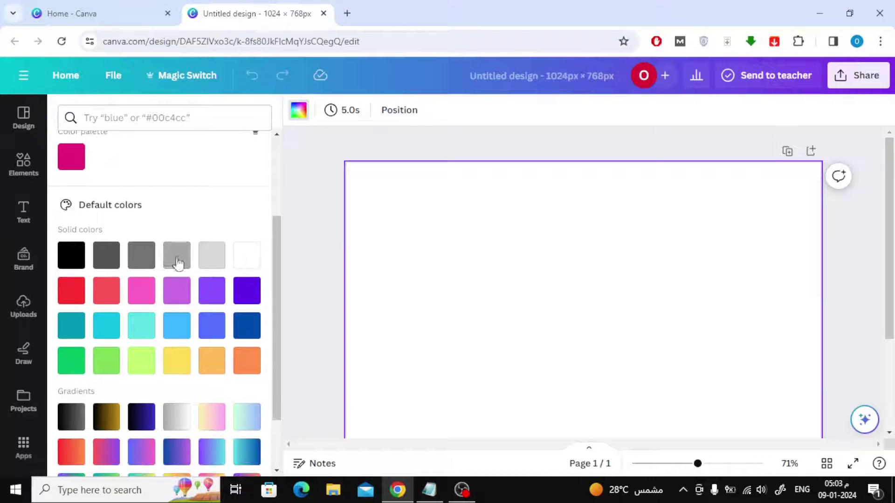
left_click(145, 327)
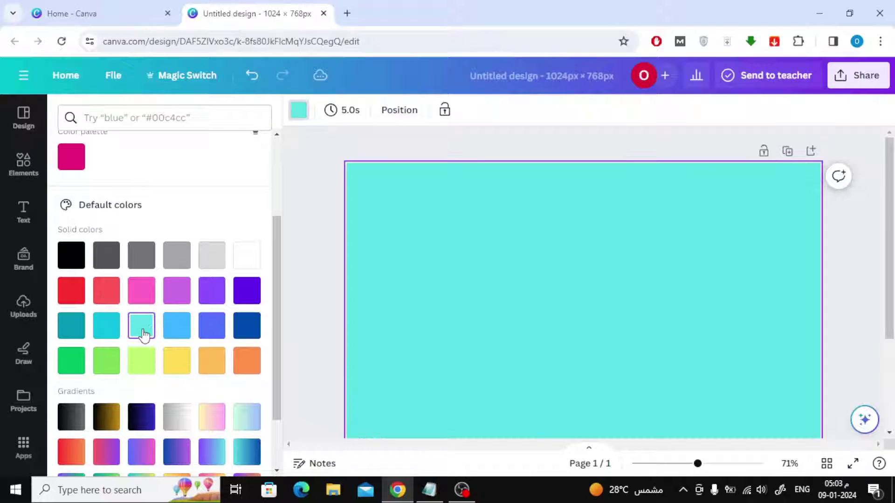
left_click(308, 232)
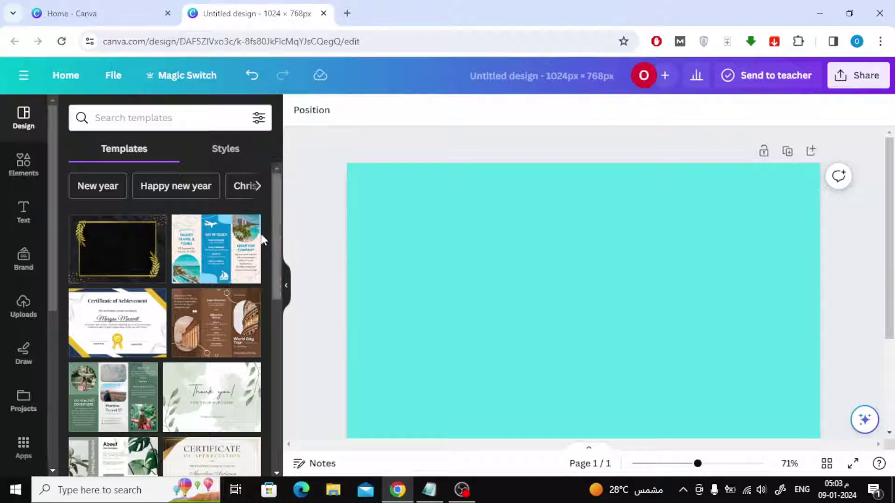
left_click(24, 211)
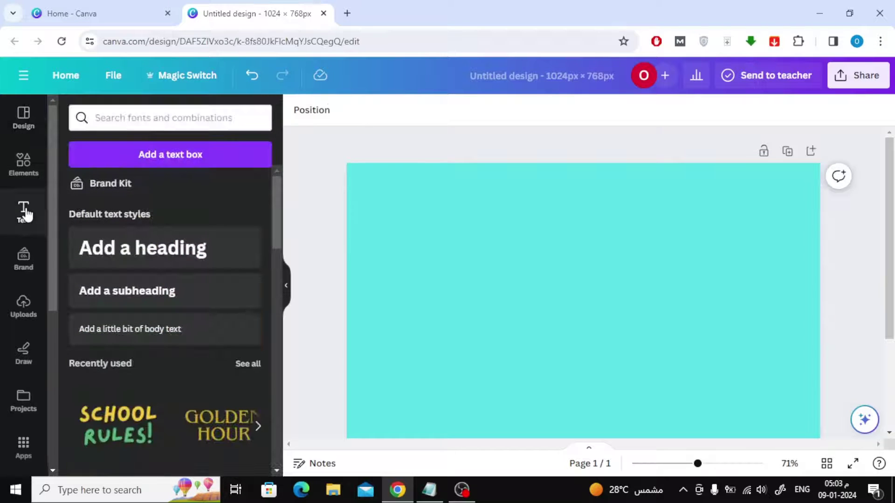
Step: Add a heading text box reading 'Flow chart', pasted from the notes
left_click(166, 252)
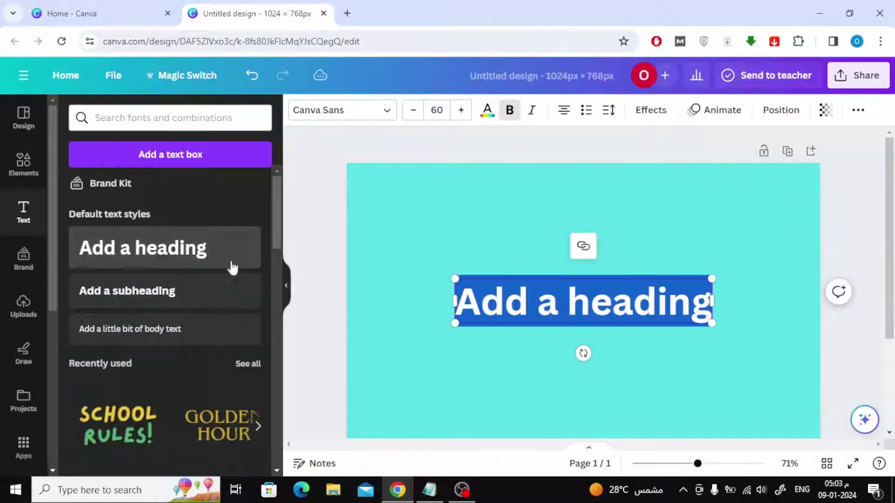
left_click(429, 490)
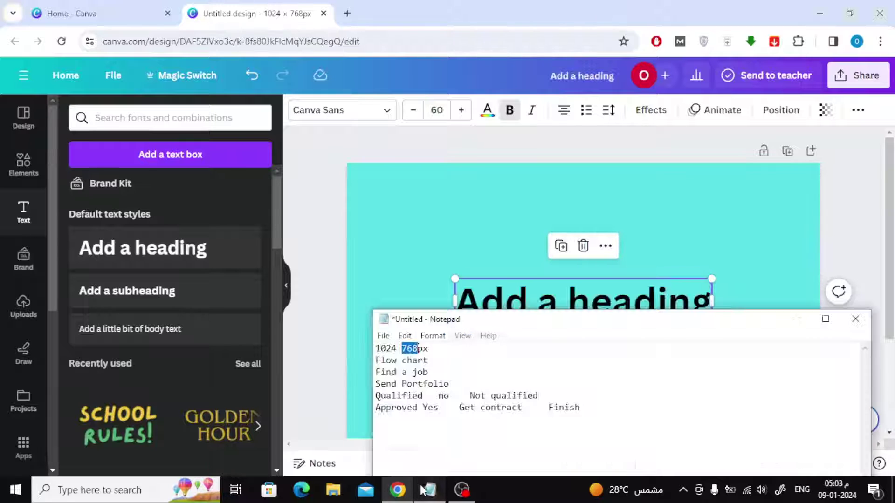
left_click_drag(434, 361, 378, 359)
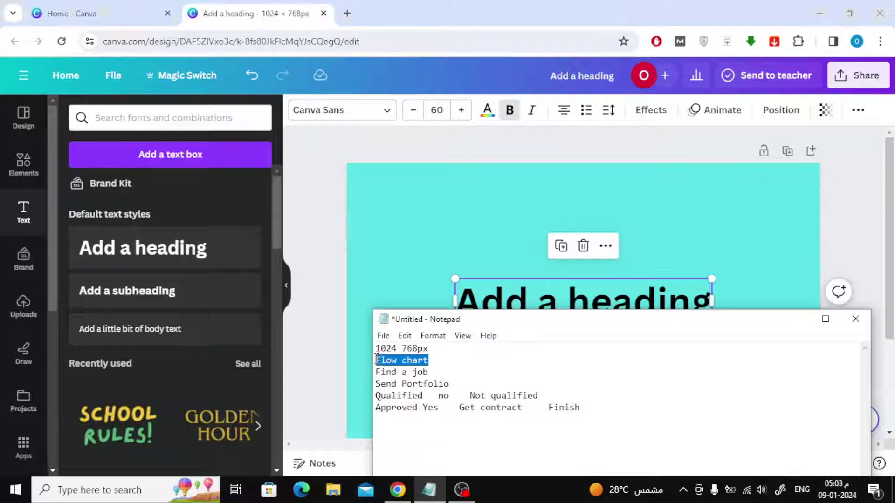
left_click(795, 319)
double_click(680, 303)
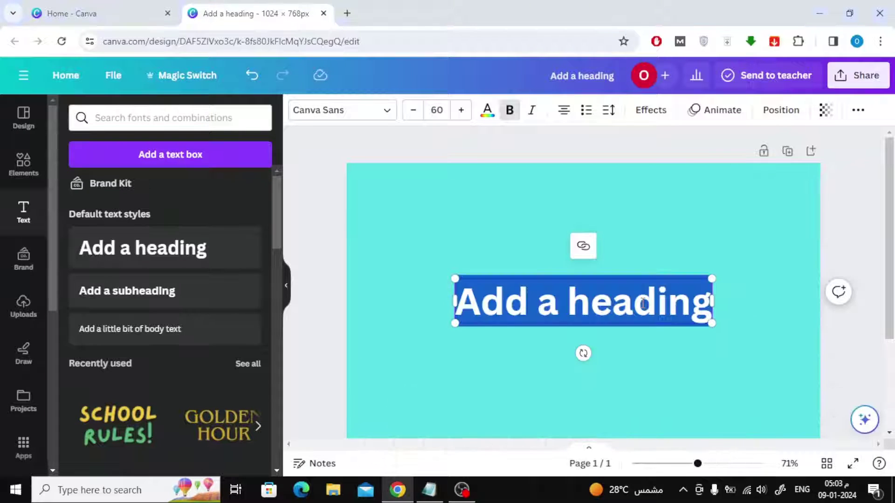
type("Flow chart")
Step: Shrink the 'Flow chart' heading and move it to the top centre of the page
left_click_drag(679, 323, 632, 312)
left_click_drag(570, 351, 588, 228)
scroll(585, 267, "down", 3)
scroll(589, 270, "up", 3)
left_click(584, 297)
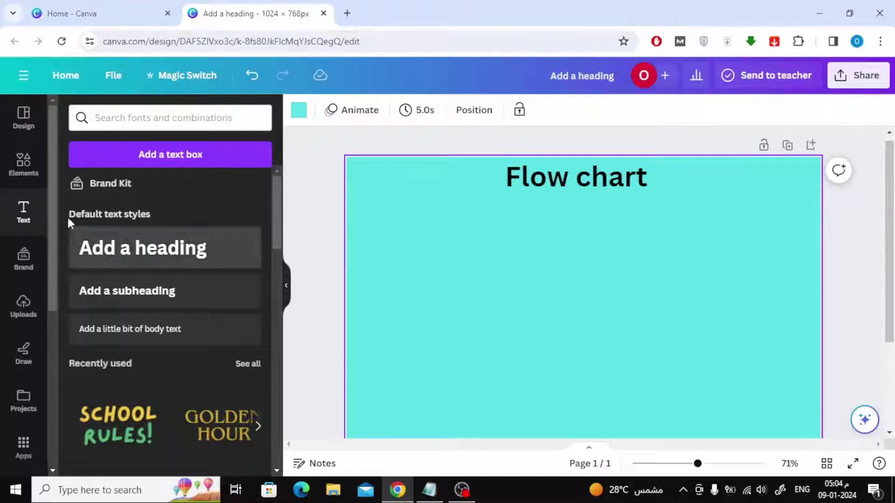
left_click(31, 166)
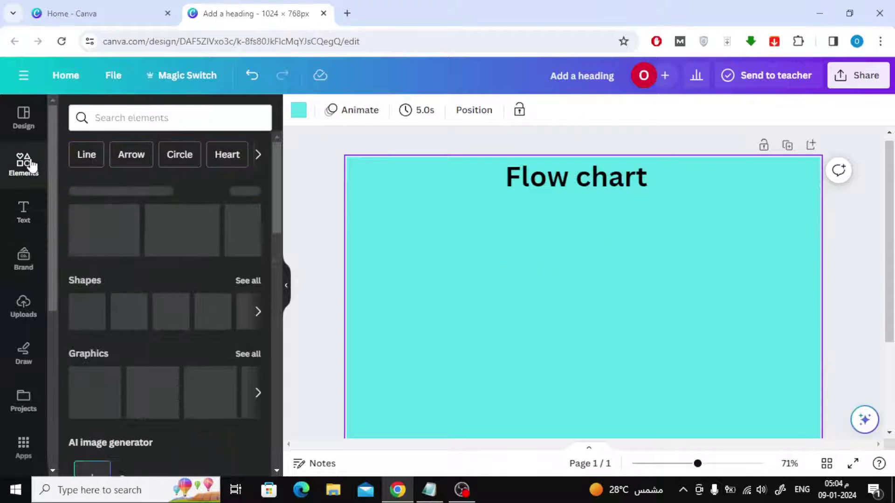
Step: Add a rounded pill shape from the full Shapes list to the page
left_click(251, 281)
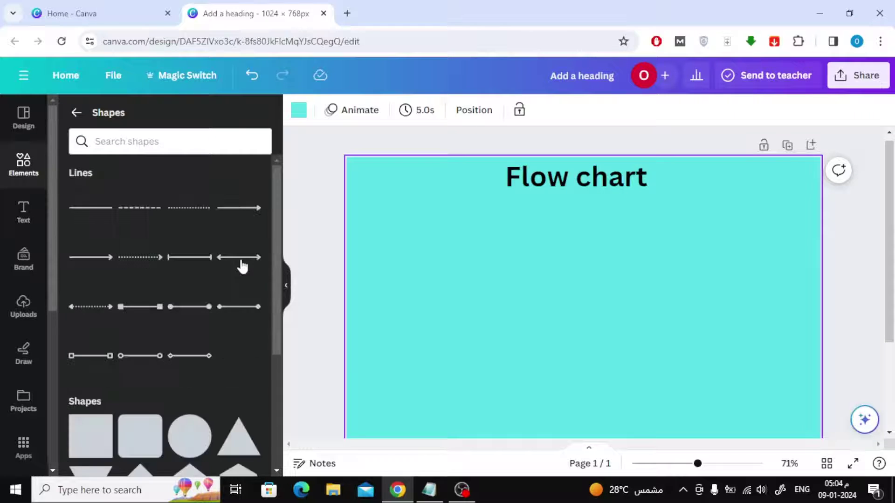
scroll(241, 267, "down", 2)
scroll(239, 261, "down", 5)
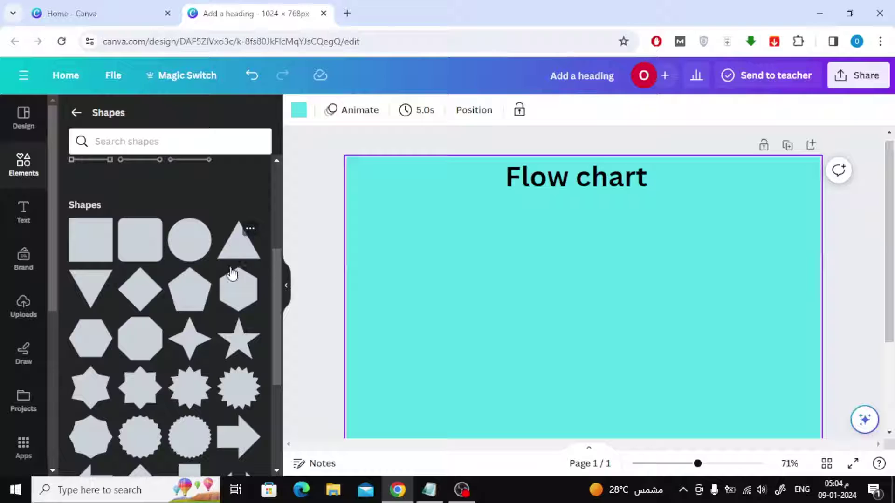
scroll(186, 296, "down", 6)
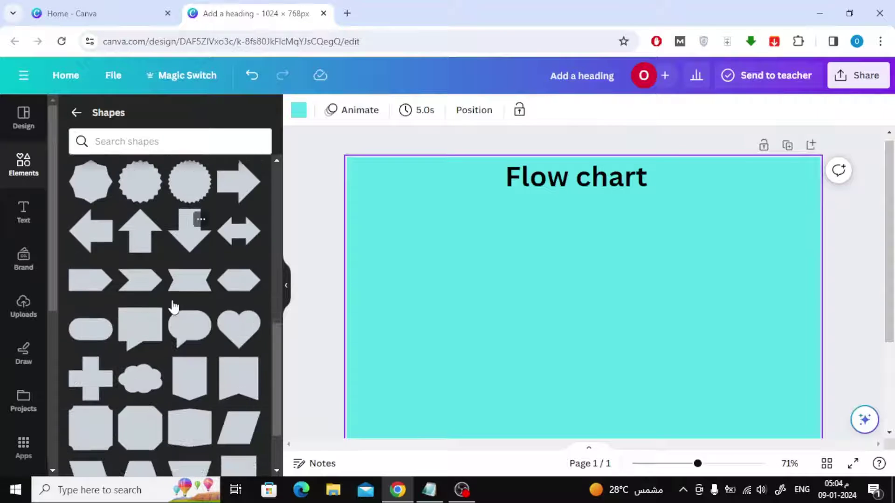
scroll(174, 308, "down", 1)
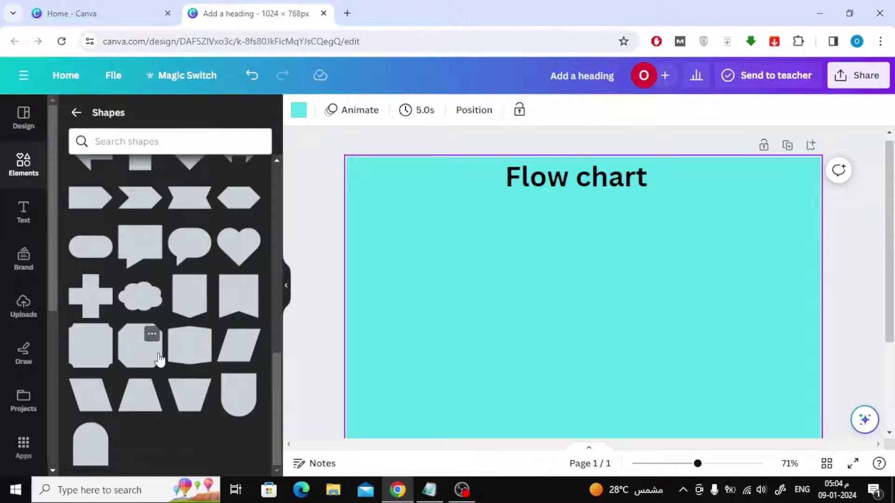
left_click(81, 250)
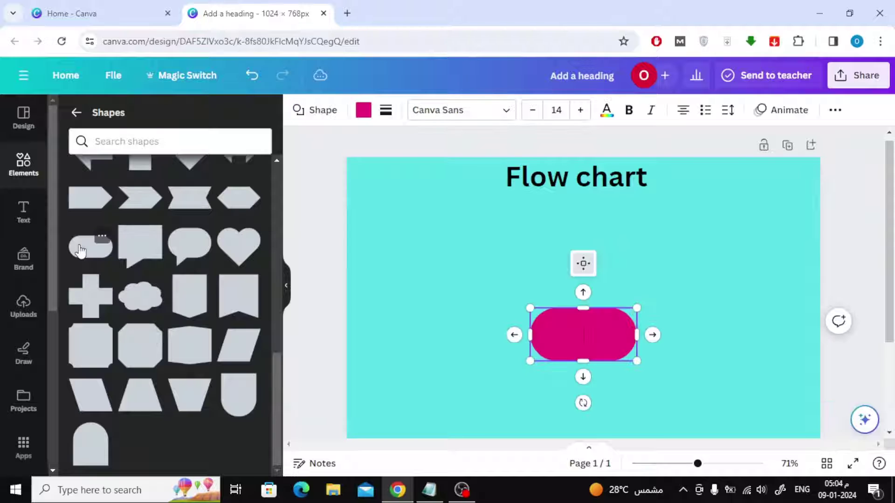
Step: Copy the 'Find a job' line from the notes
left_click(428, 489)
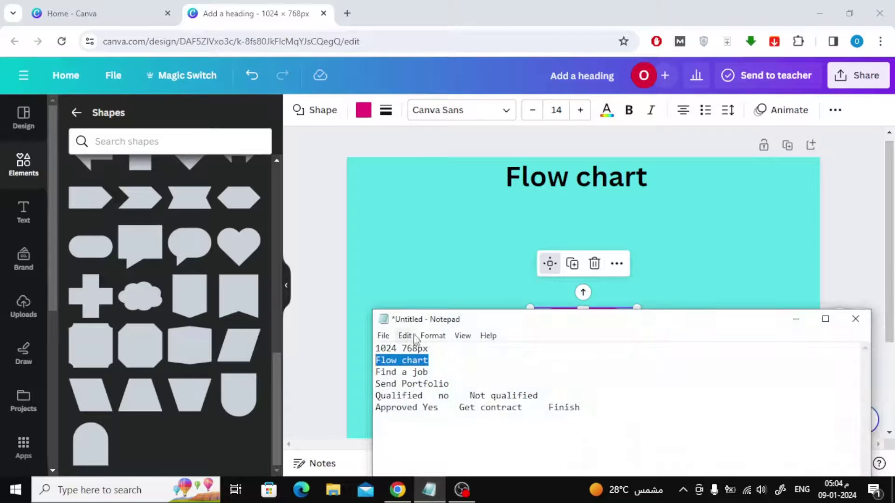
left_click_drag(436, 373, 368, 377)
key("ctrl+c")
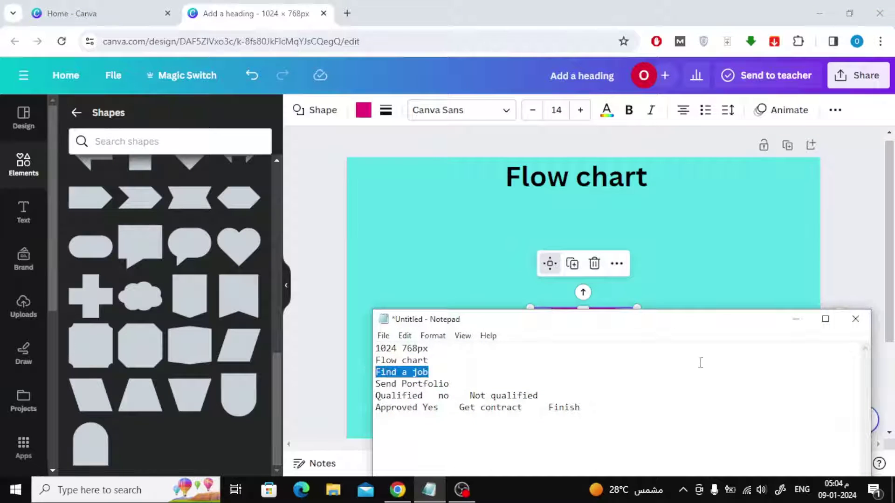
left_click(804, 325)
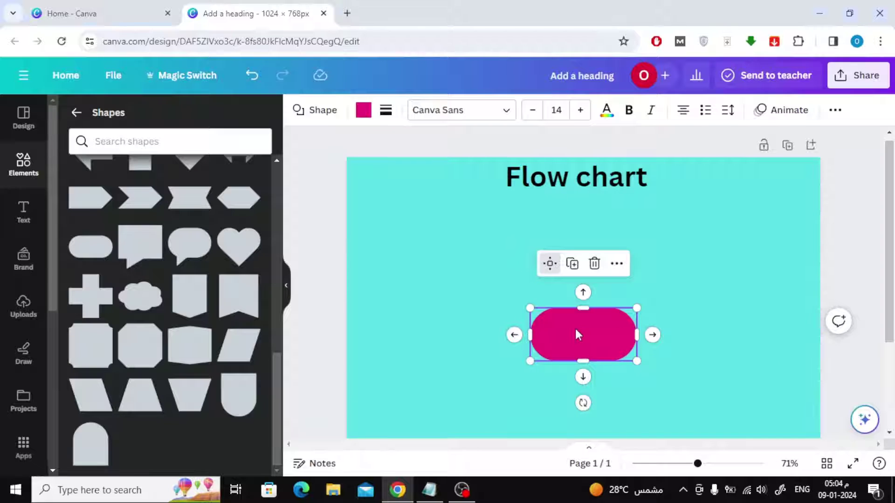
Step: Paste 'Find a job', delete the stray text box, and move the shortened pill top-left
key("ctrl+v")
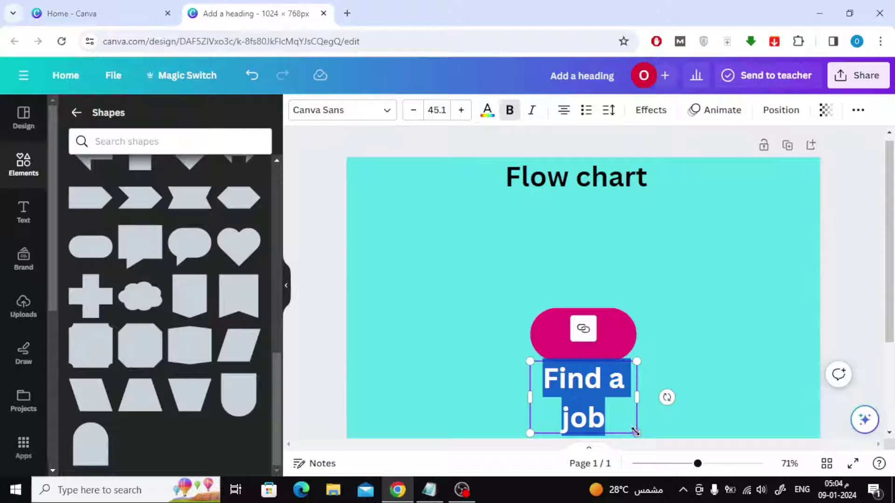
left_click(616, 337)
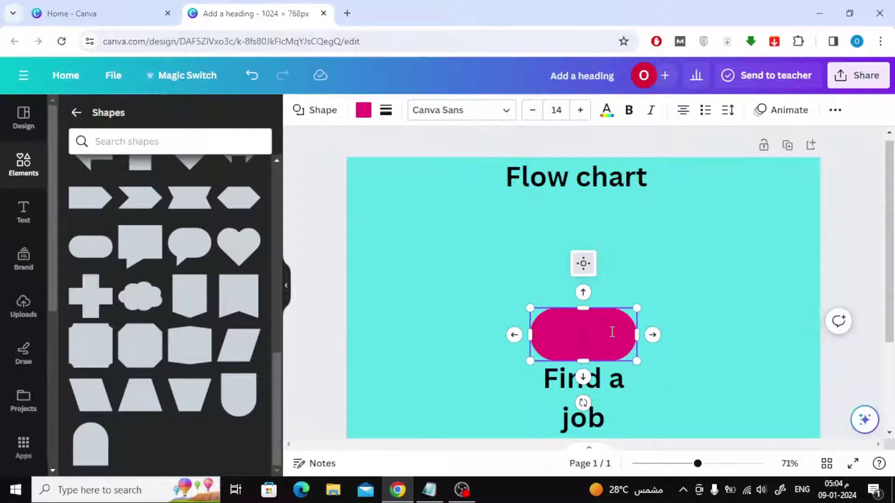
left_click(618, 392)
key("Delete")
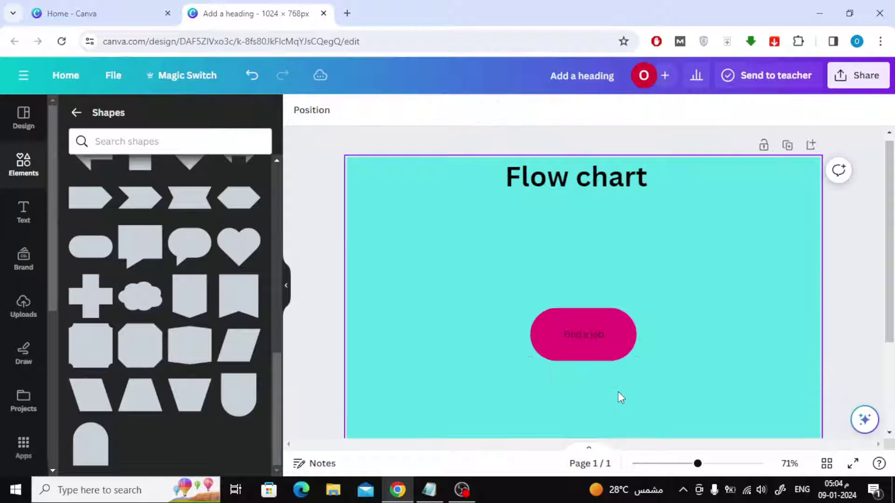
left_click(586, 336)
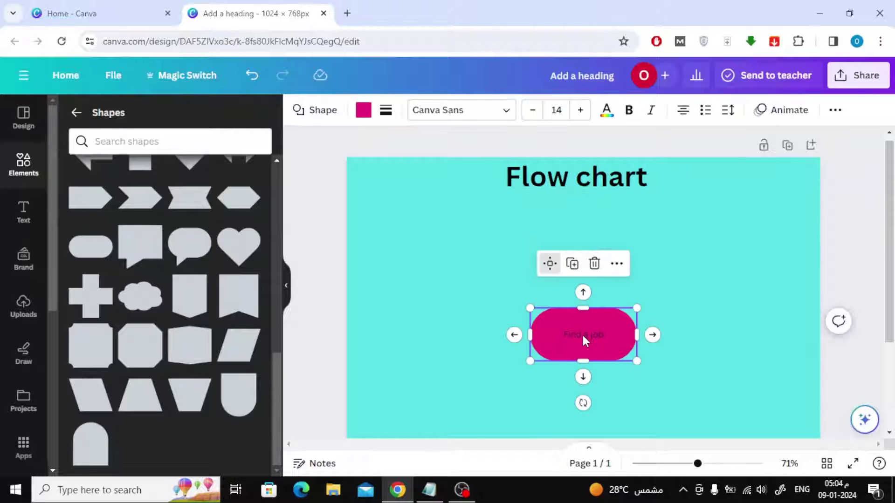
left_click_drag(586, 364, 583, 341)
left_click_drag(593, 380, 450, 280)
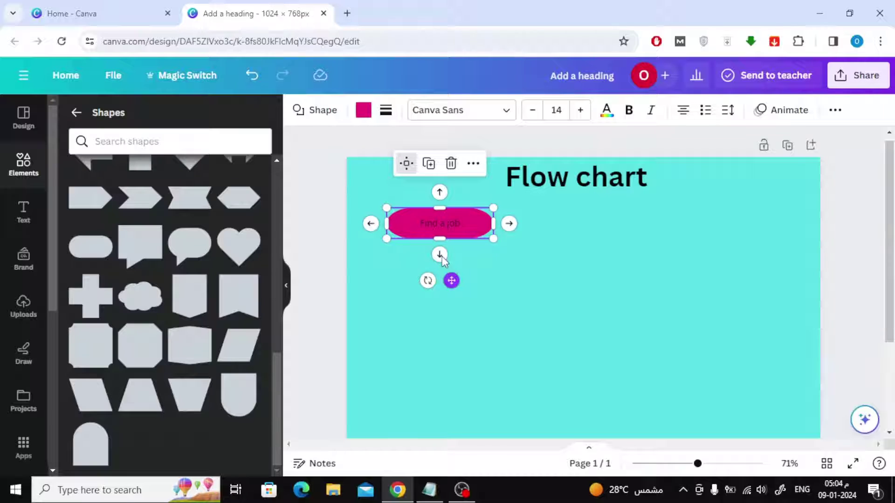
Step: Make the 'Find a job' label bold, size 15 and white
double_click(449, 223)
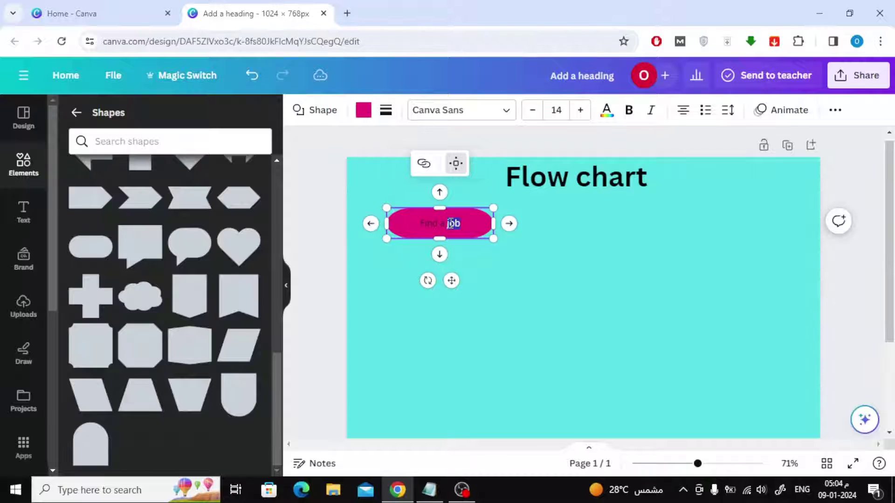
left_click(580, 111)
left_click(628, 117)
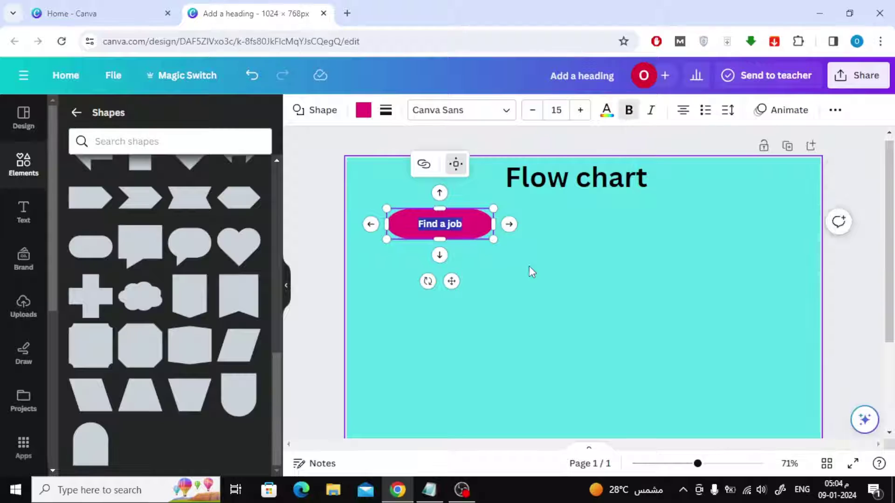
left_click(528, 267)
left_click(449, 224)
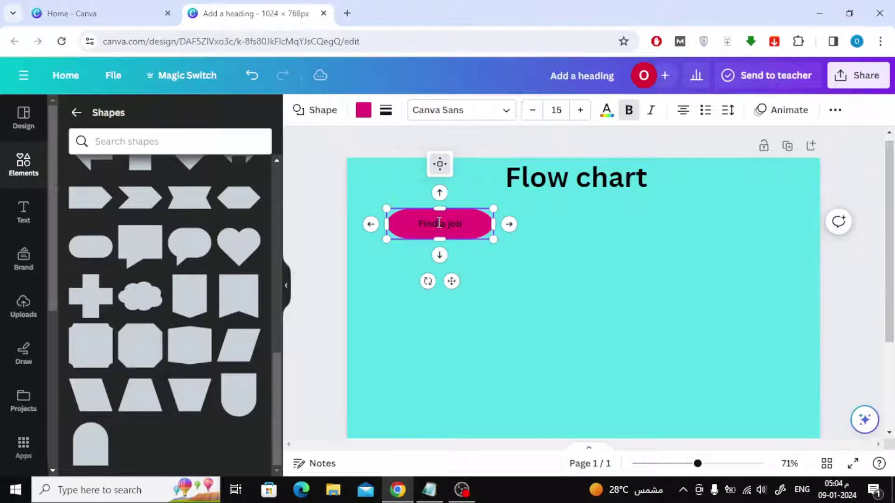
left_click(437, 224)
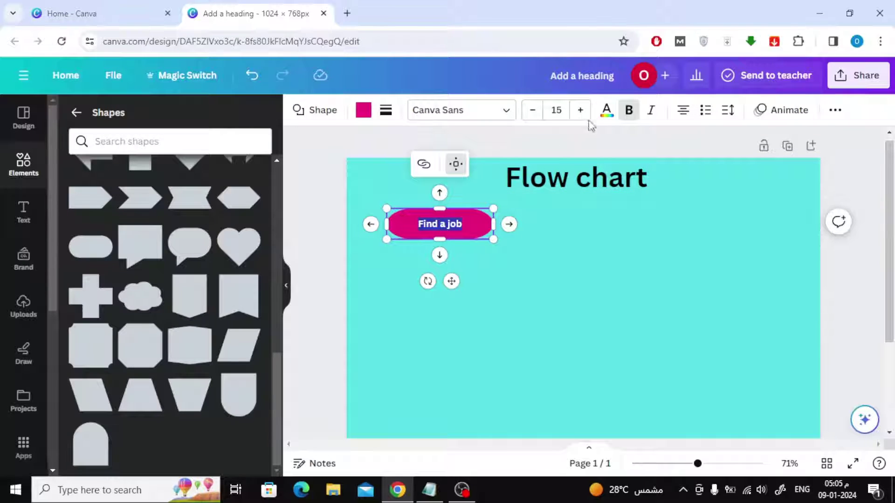
left_click(606, 112)
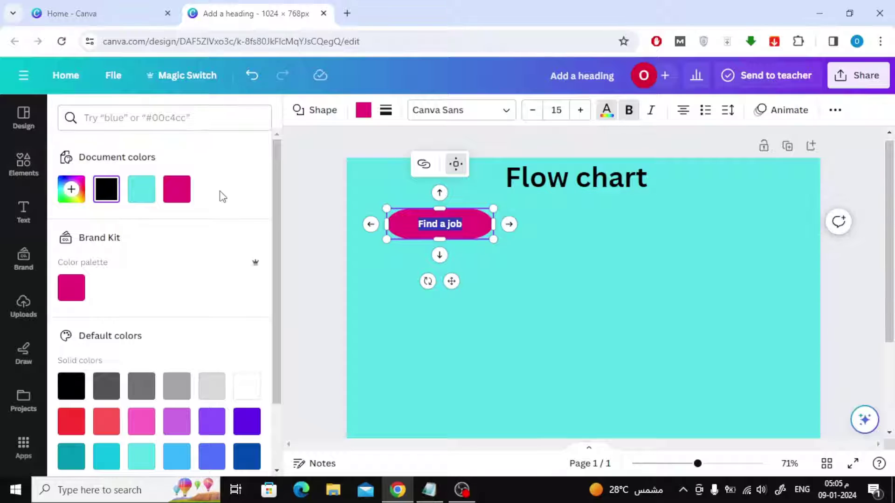
left_click(247, 386)
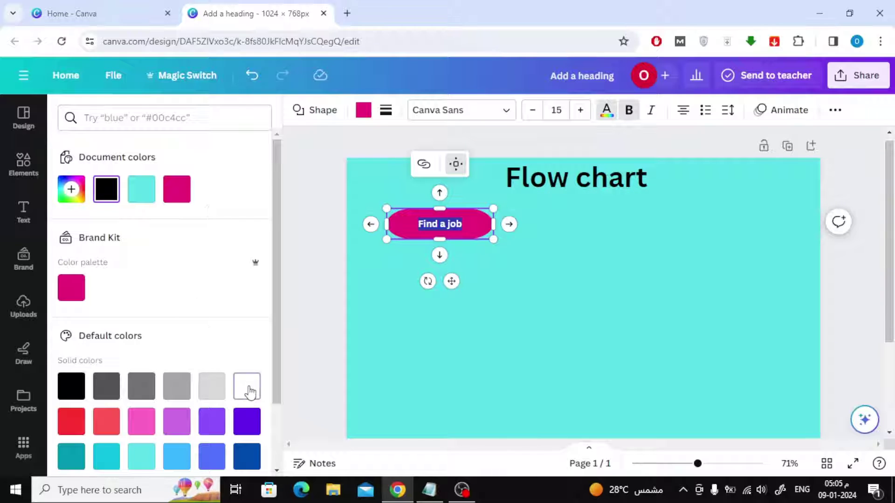
left_click(328, 224)
Step: Widen the 'Find a job' pill and raise its label font size to 18
left_click(447, 222)
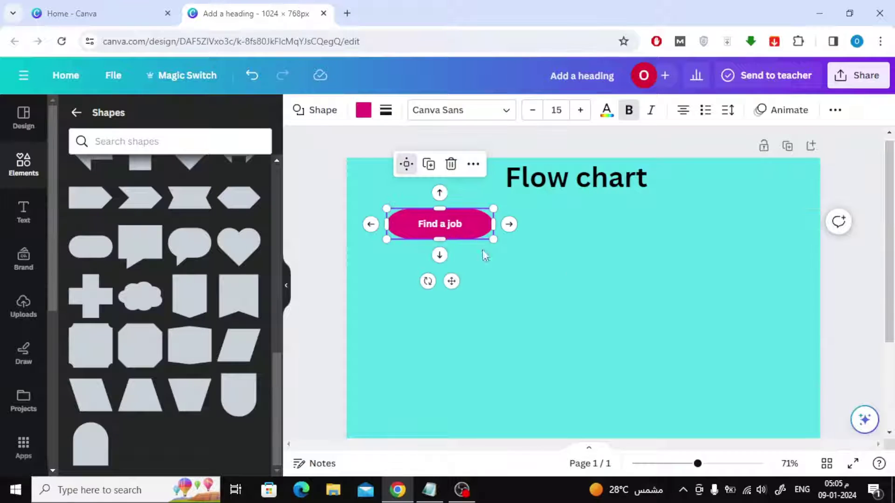
scroll(567, 272, "down", 3)
scroll(568, 272, "up", 3)
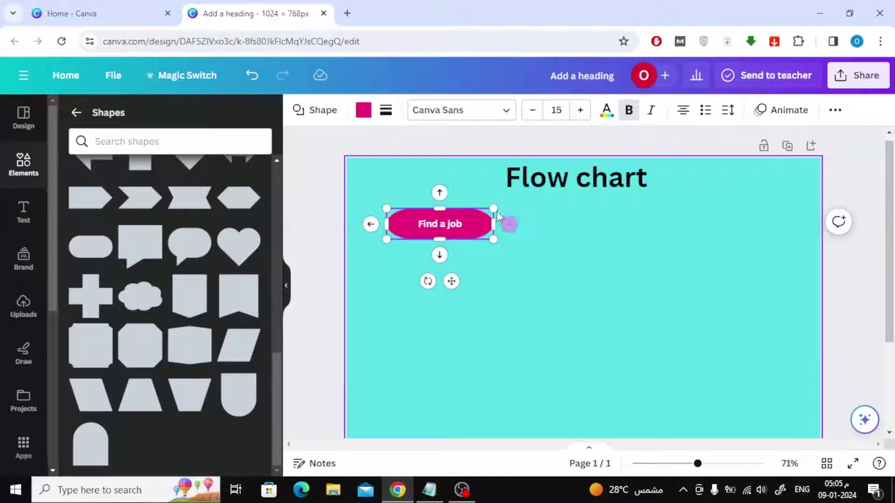
left_click_drag(494, 209, 504, 205)
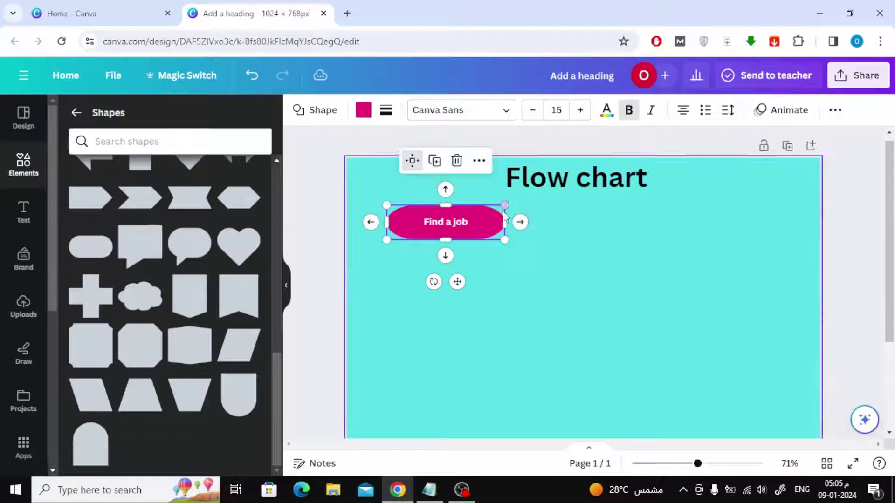
double_click(450, 227)
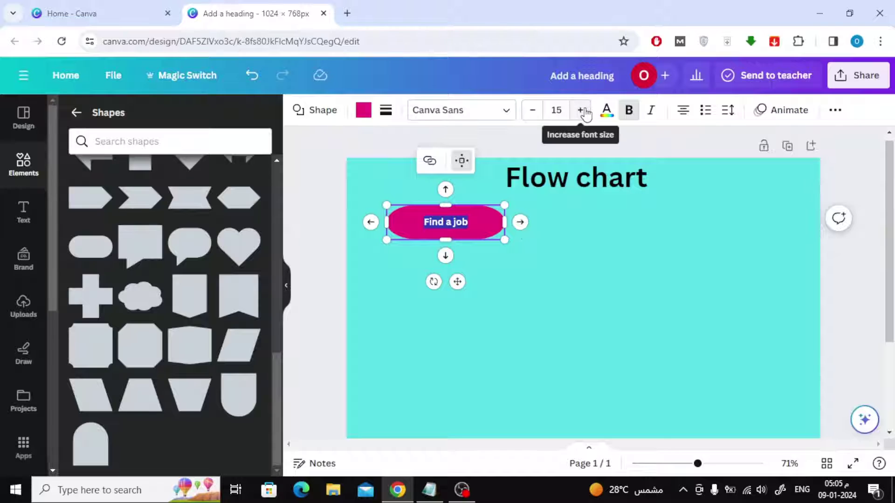
left_click(585, 113)
left_click(585, 114)
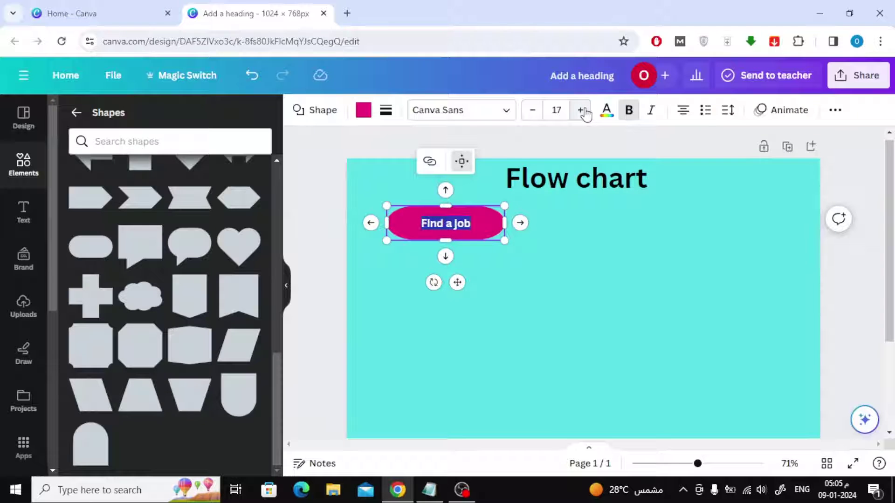
left_click(585, 114)
left_click(578, 240)
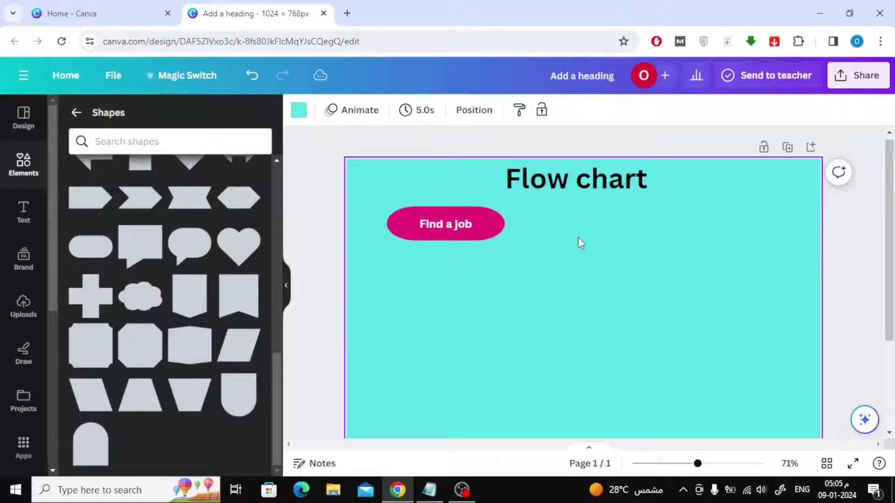
left_click(494, 217)
right_click(495, 220)
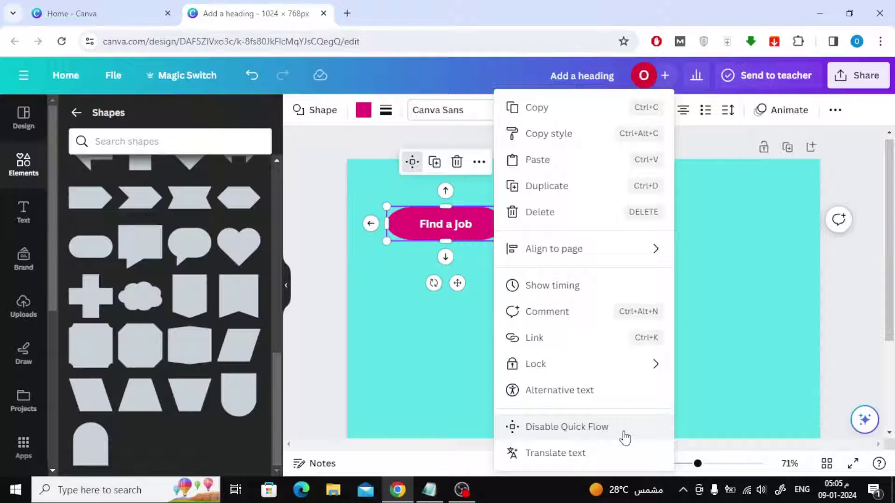
Step: Add a linked shape below the pill, change it to a parallelogram, and shorten it
left_click(420, 333)
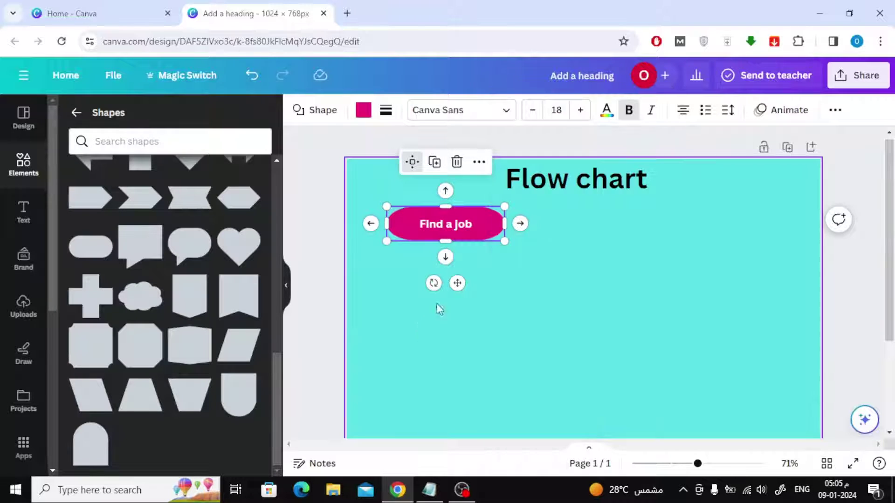
left_click(446, 257)
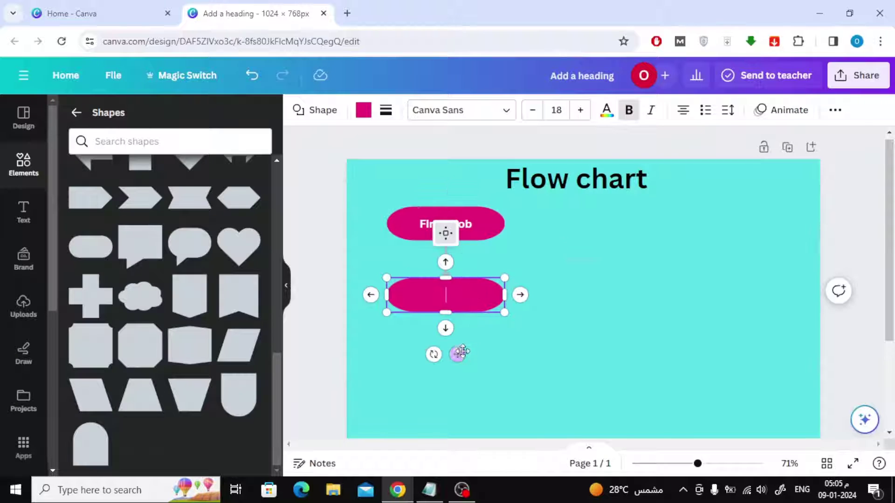
left_click_drag(461, 354, 461, 360)
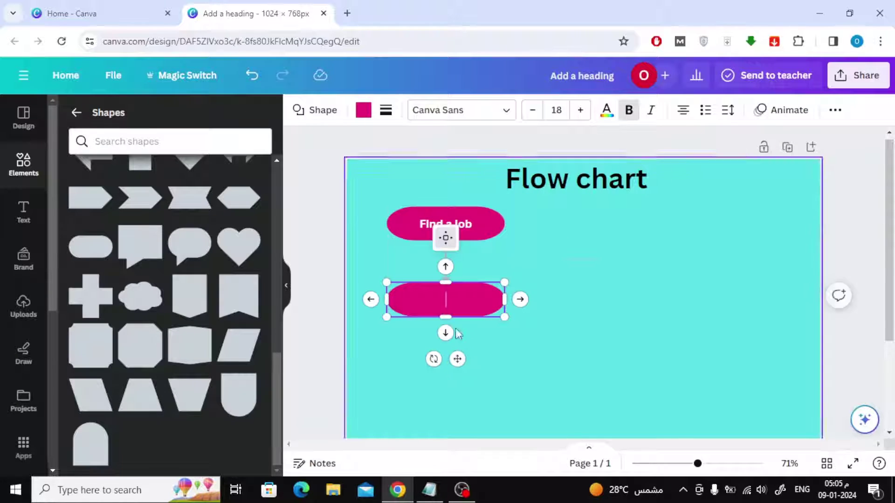
left_click(323, 112)
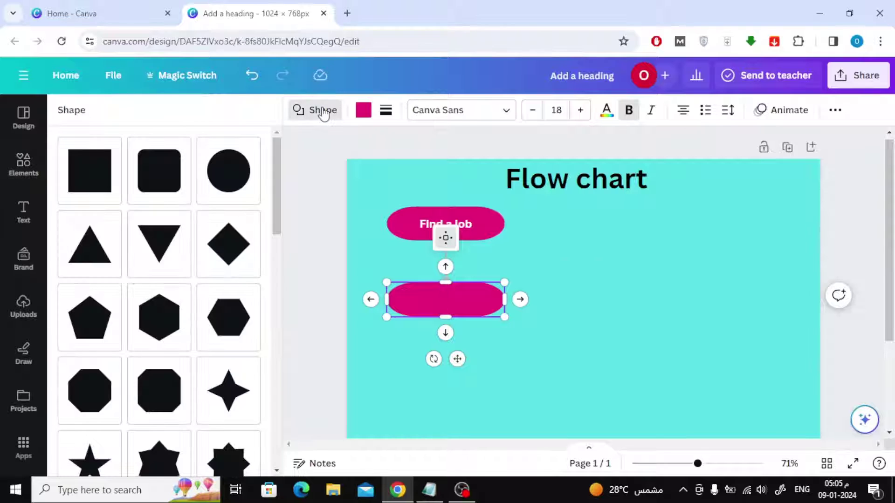
scroll(162, 205, "down", 3)
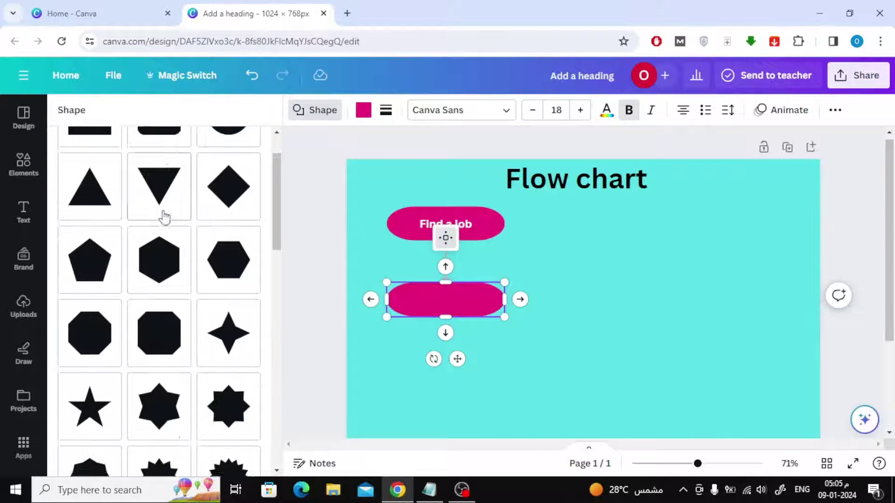
scroll(164, 217, "down", 12)
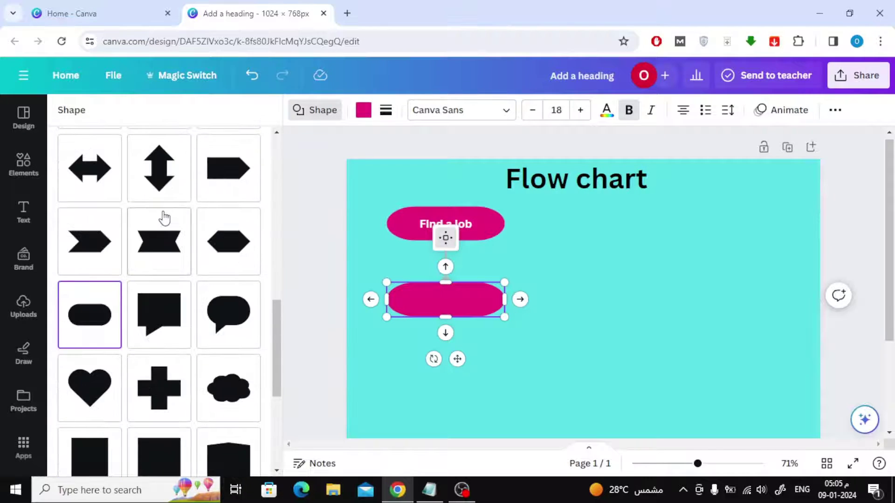
scroll(164, 216, "down", 3)
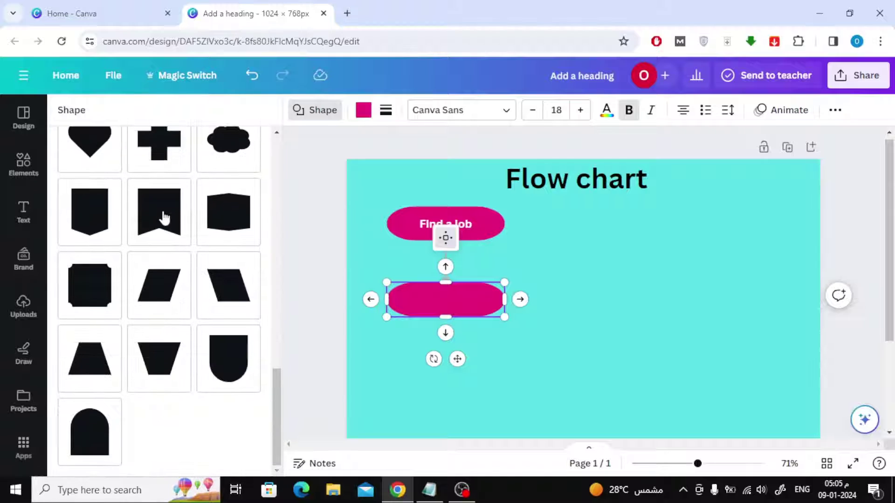
left_click(160, 288)
left_click_drag(452, 370, 458, 315)
Step: Label the parallelogram 'Send Portfolio', pasted from the notes
left_click(429, 489)
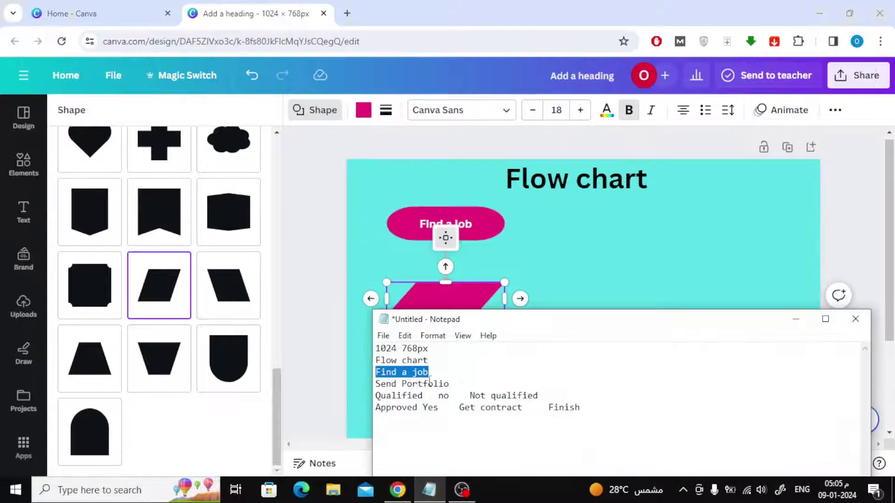
left_click_drag(450, 384, 375, 385)
key("ctrl+c")
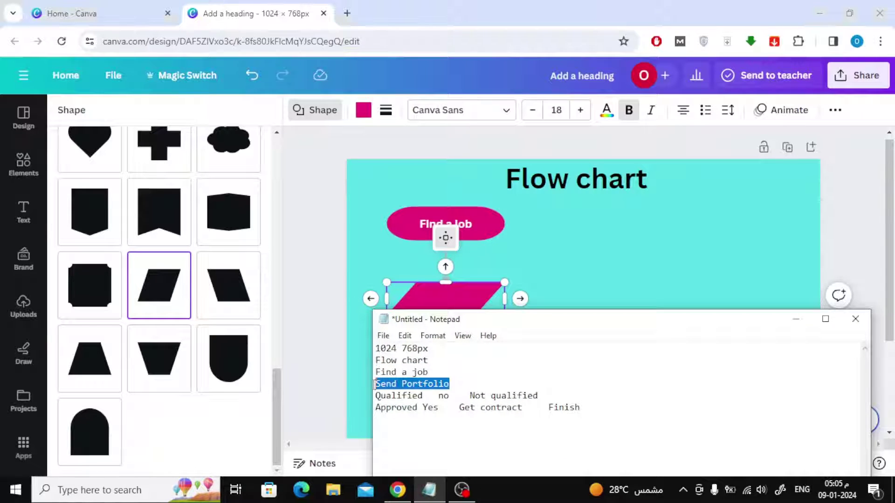
left_click(796, 320)
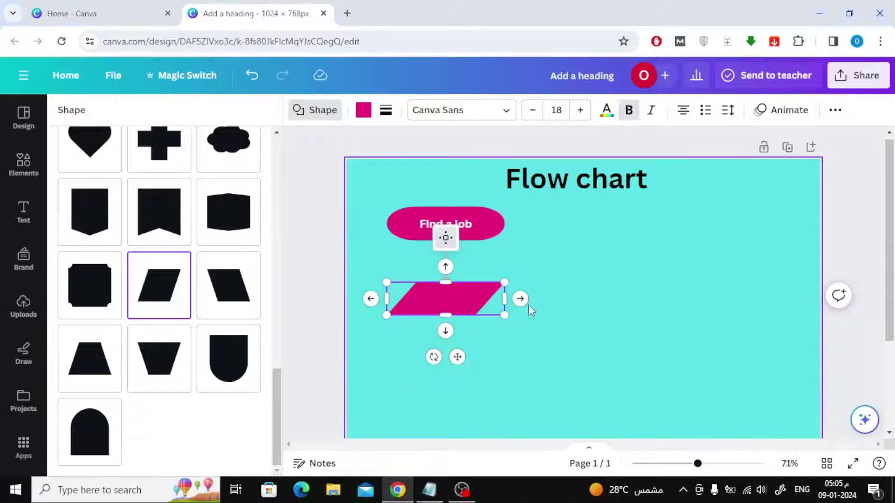
left_click(445, 298)
key("ctrl+v")
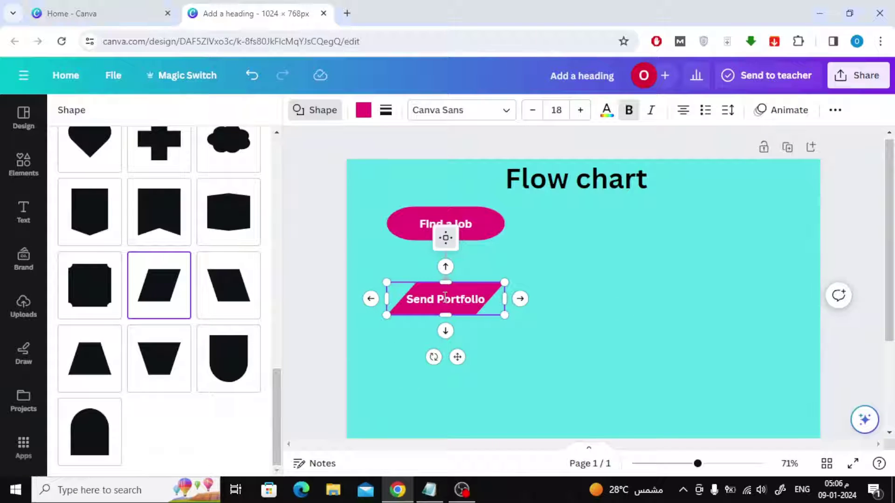
Step: Widen the Send Portfolio parallelogram slightly and shift it a little left
left_click(592, 298)
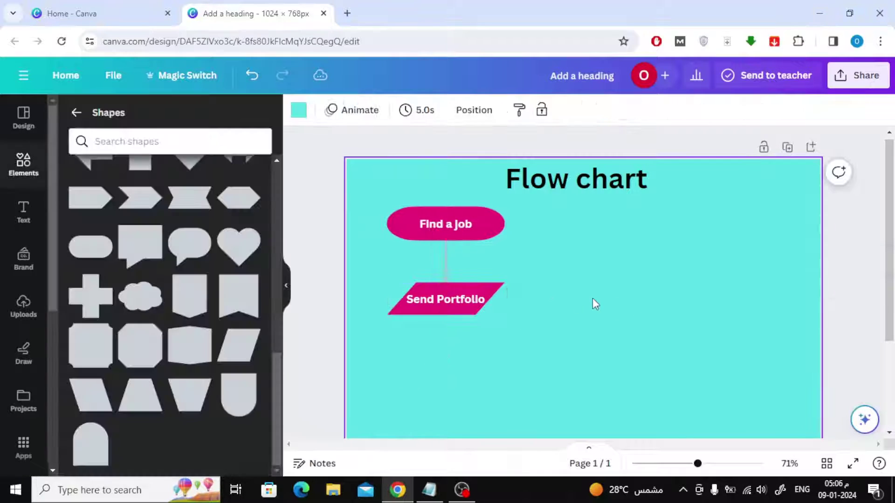
left_click(484, 295)
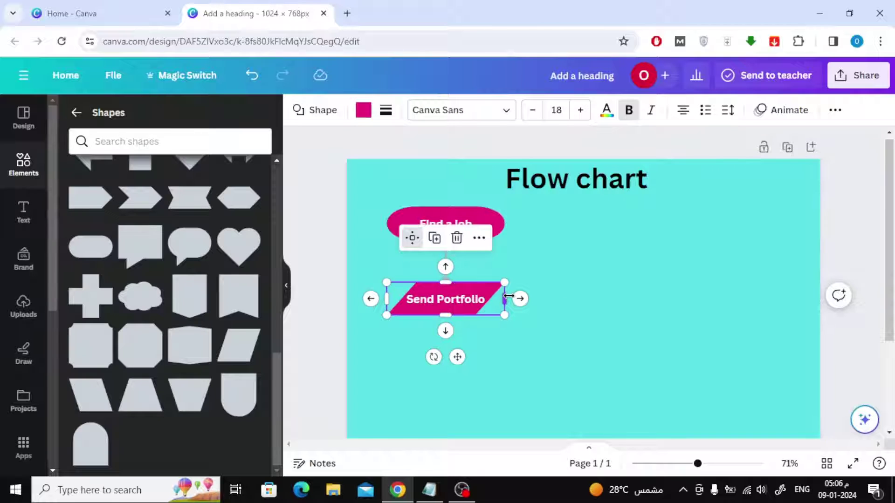
left_click_drag(509, 296, 516, 302)
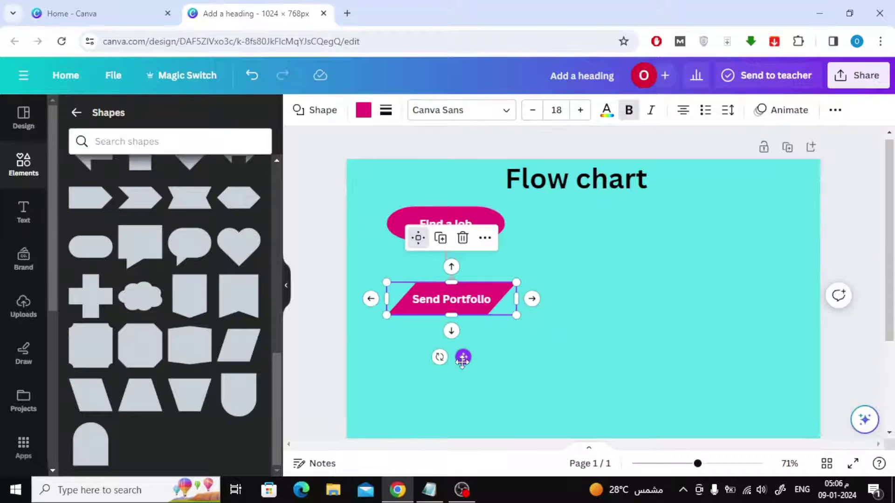
left_click_drag(464, 357, 458, 359)
left_click(619, 279)
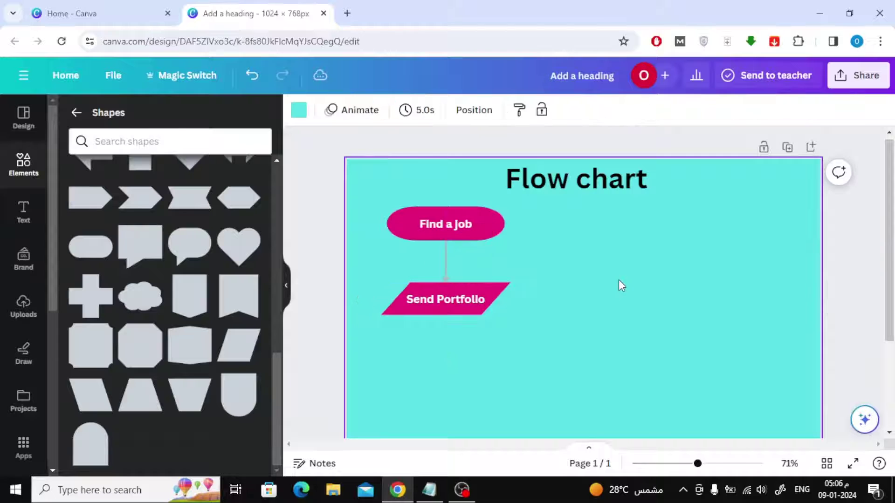
Step: Change the connector between Find a job and Send Portfolio to black
scroll(619, 279, "down", 2)
scroll(619, 279, "up", 1)
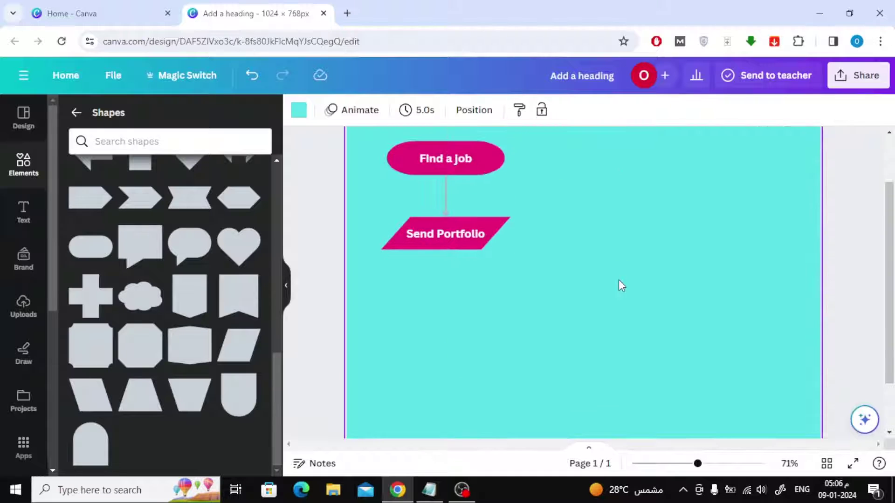
scroll(460, 194, "up", 1)
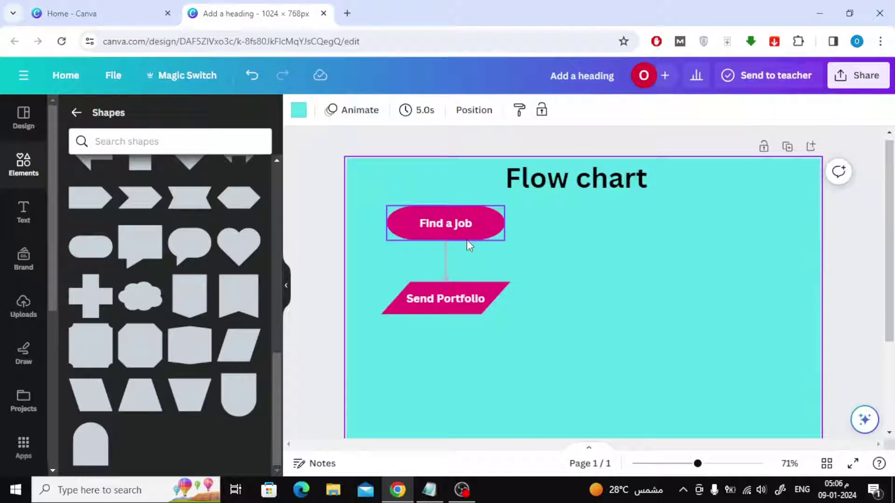
left_click(446, 261)
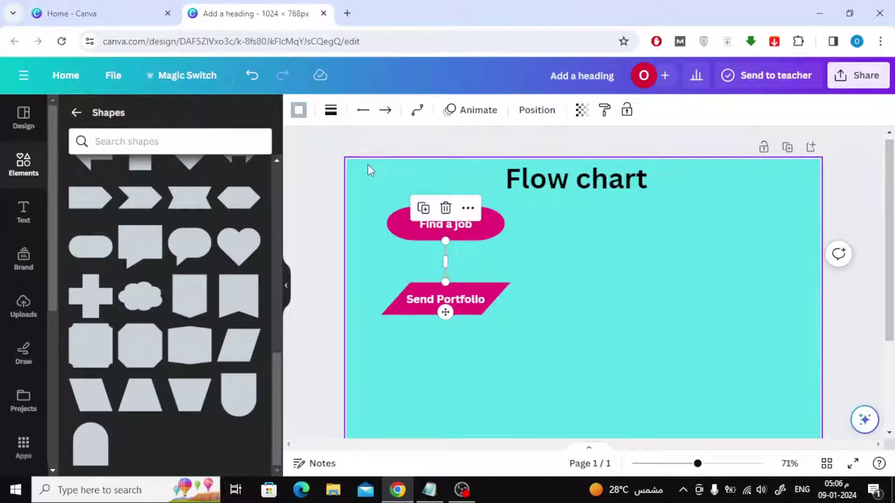
left_click(297, 113)
left_click(106, 188)
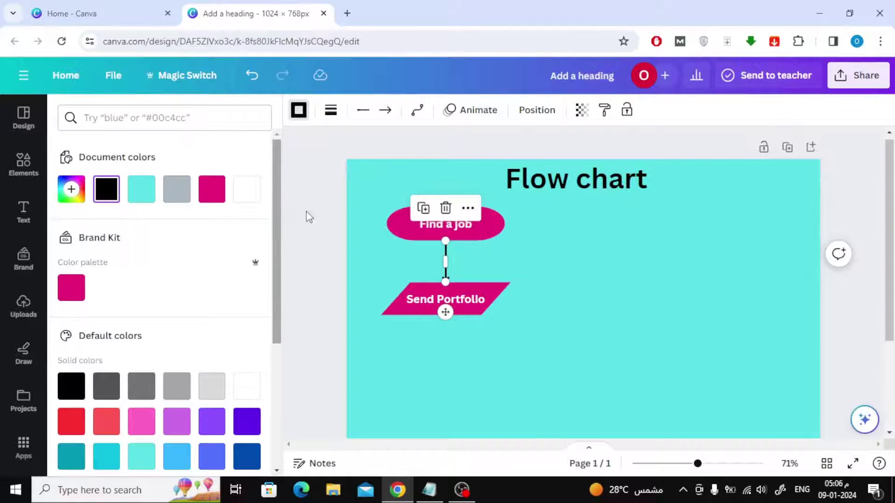
left_click(322, 211)
scroll(335, 213, "down", 1)
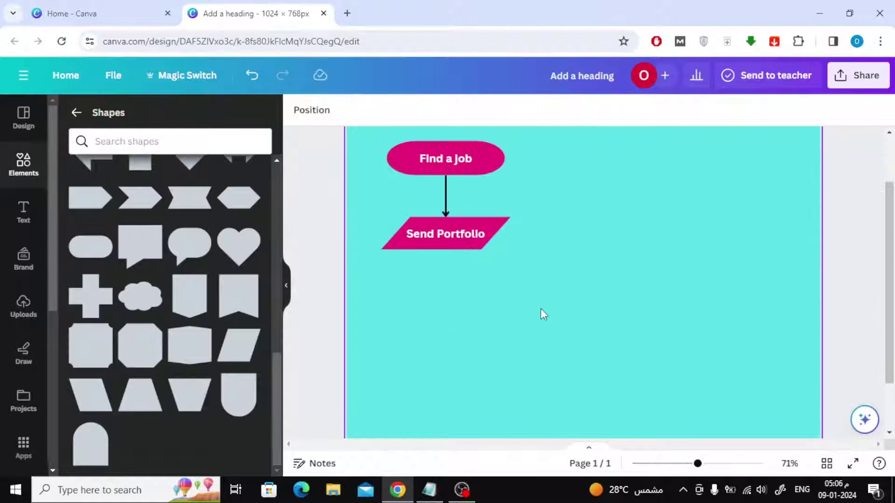
left_click(449, 243)
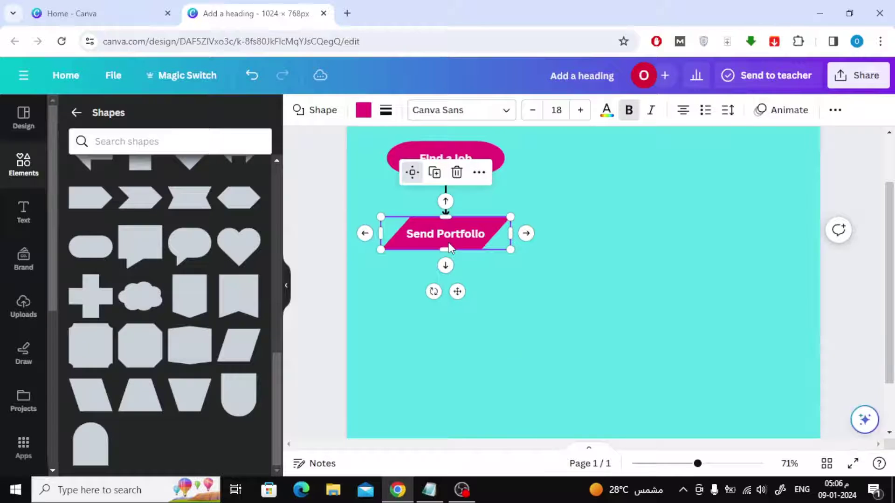
Step: Add a linked copy below Send Portfolio and change it to a diamond
left_click(446, 269)
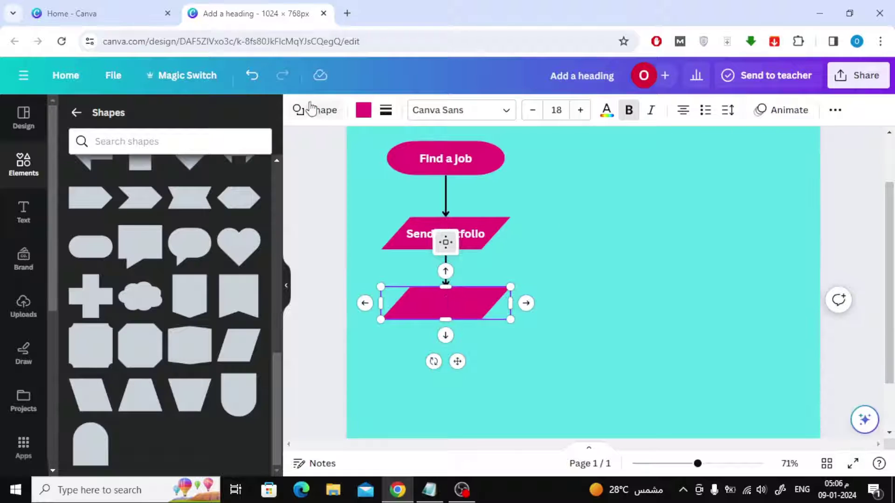
left_click(310, 110)
scroll(210, 246, "down", 7)
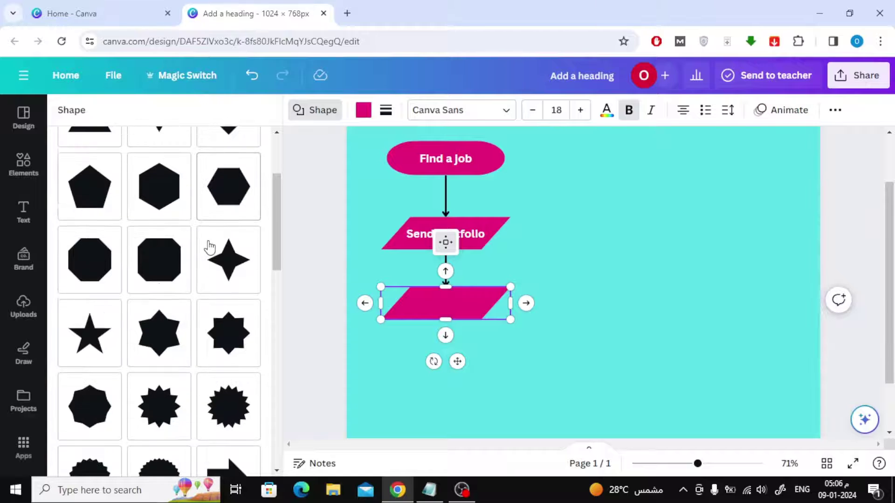
scroll(210, 247, "down", 10)
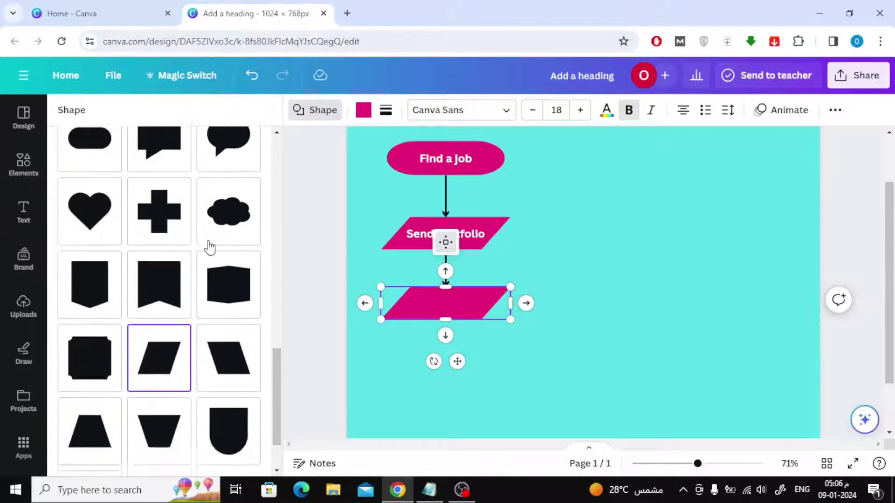
scroll(209, 247, "up", 10)
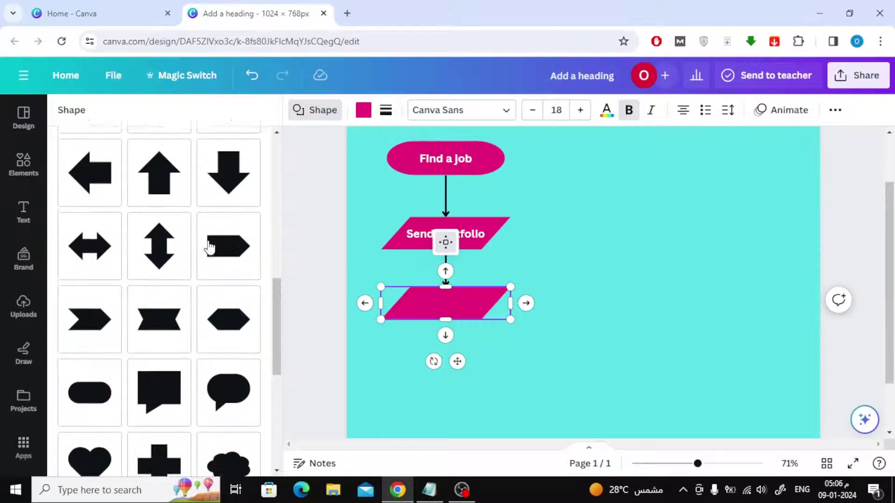
scroll(210, 247, "up", 5)
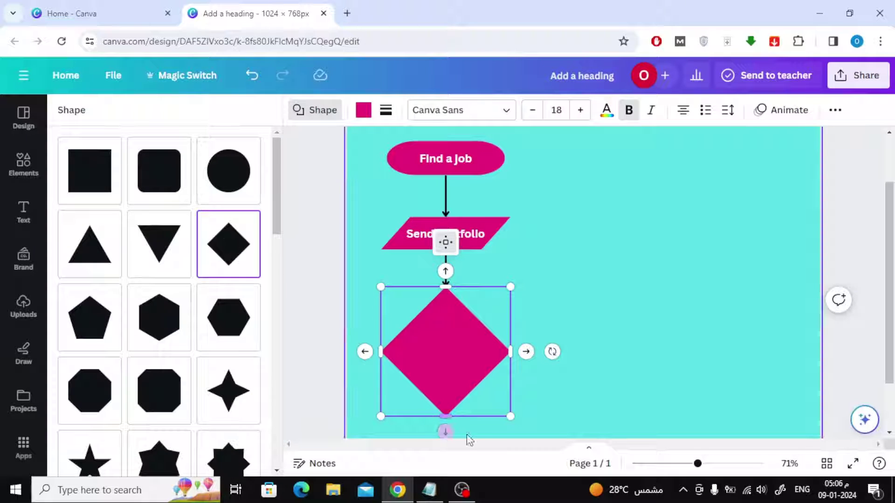
Step: Make the diamond shorter and narrower, and copy 'Qualified' from the notes
left_click_drag(446, 416, 450, 349)
left_click_drag(510, 319, 485, 321)
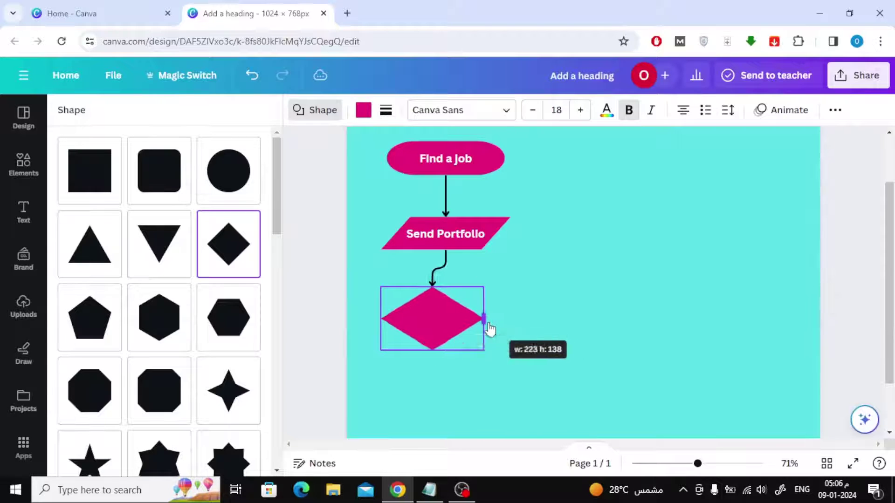
left_click(520, 382)
left_click(461, 320)
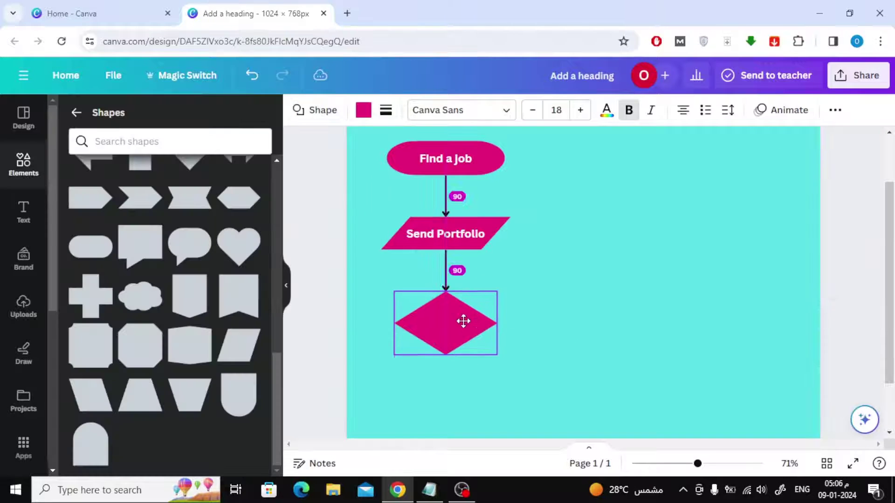
left_click(429, 489)
left_click_drag(422, 395, 370, 395)
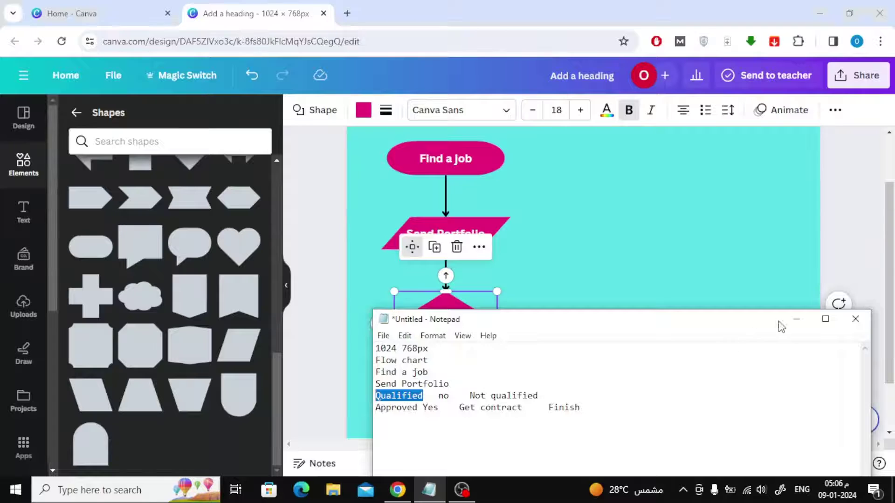
Step: Label the diamond 'Qualified' and add a linked 'Not qualified' shape to its right
left_click(796, 319)
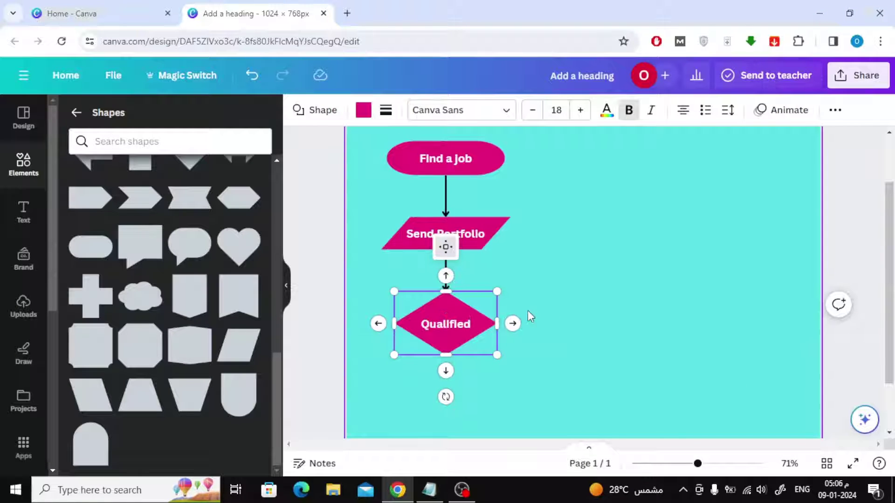
left_click(552, 314)
left_click(498, 325)
left_click(512, 323)
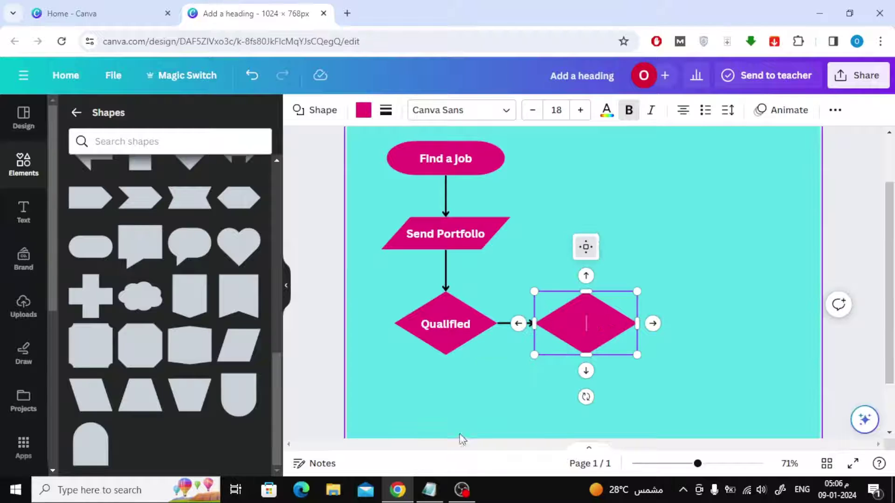
left_click(428, 490)
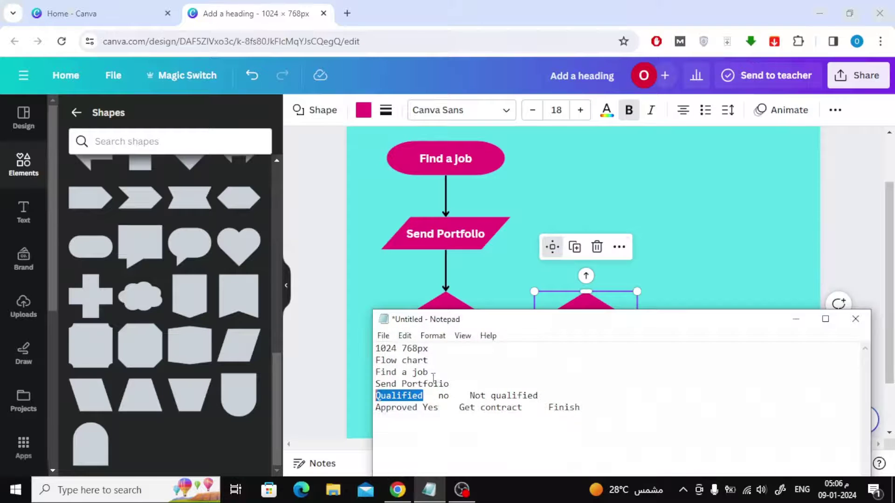
left_click(794, 320)
type("Not qualified")
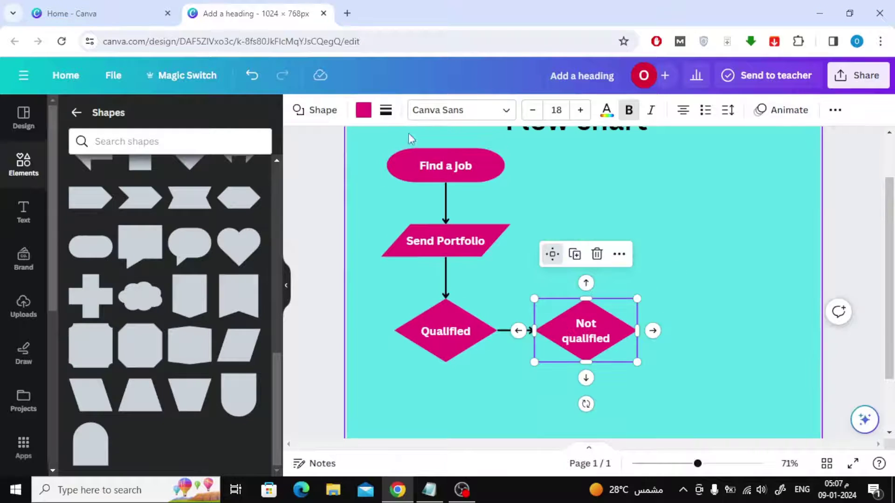
Step: Turn 'Not qualified' into a flat square-based rectangle and move it further right
left_click(315, 110)
left_click(93, 186)
left_click_drag(585, 399, 592, 331)
left_click_drag(598, 372, 681, 389)
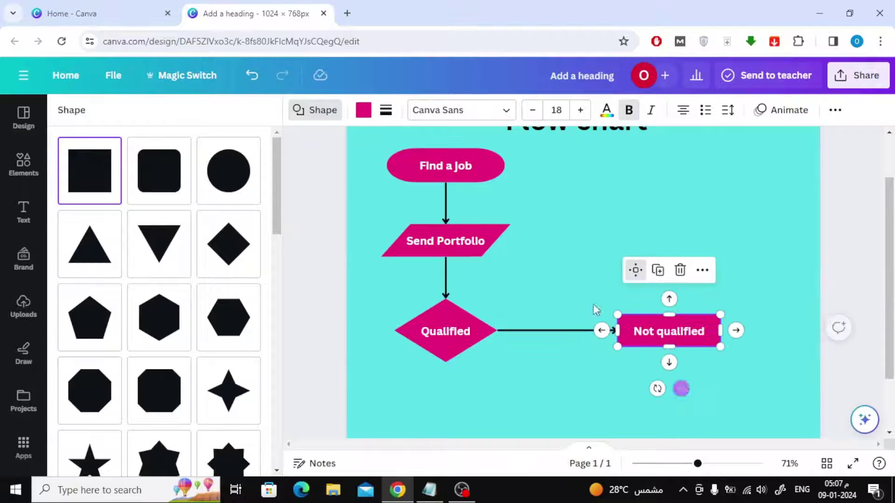
Step: Add a 'NO' text label above the arrow to Not qualified
left_click(599, 219)
type("tNO")
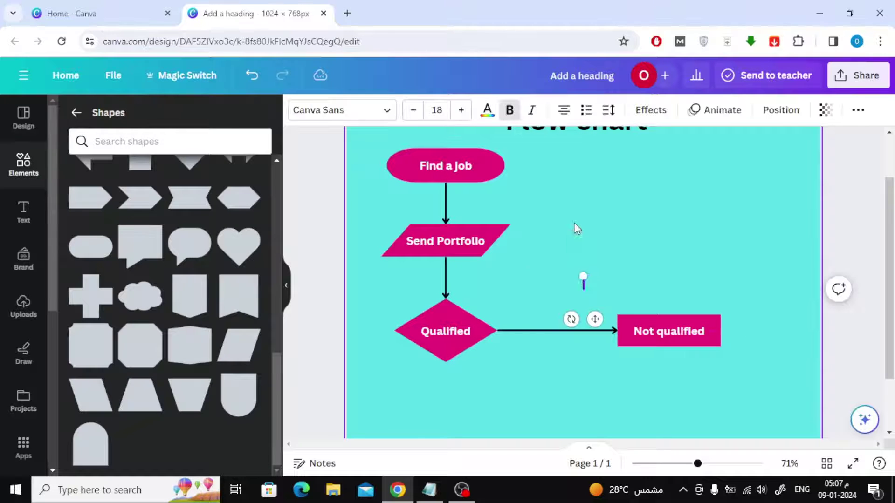
left_click_drag(590, 320, 557, 354)
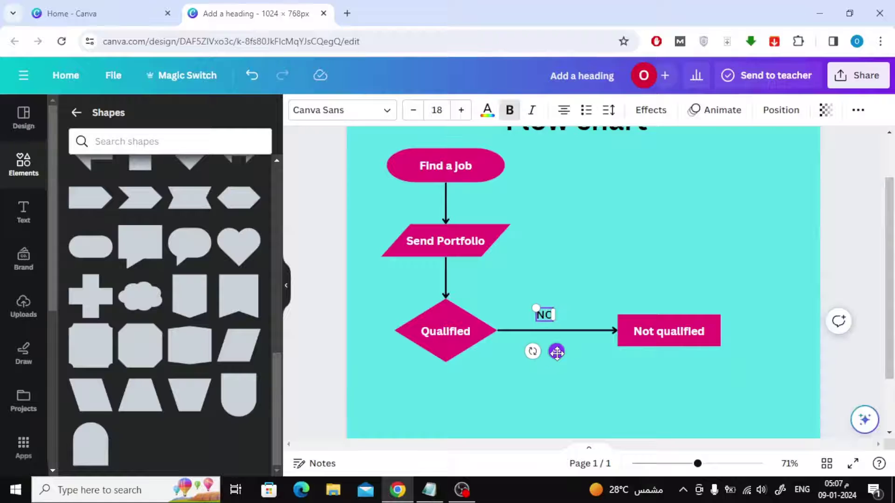
left_click(482, 392)
Step: Add a linked shape below Qualified, change it to a parallelogram, and shorten it
left_click(442, 354)
left_click(445, 375)
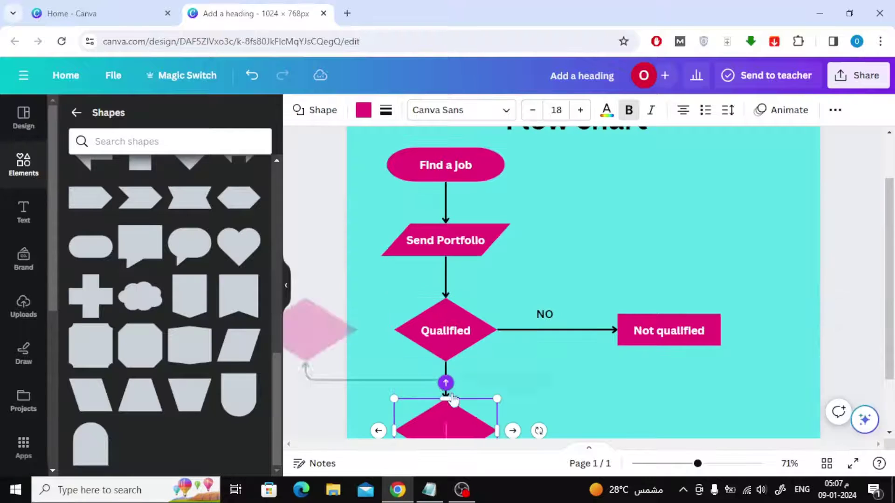
left_click_drag(445, 397, 445, 379)
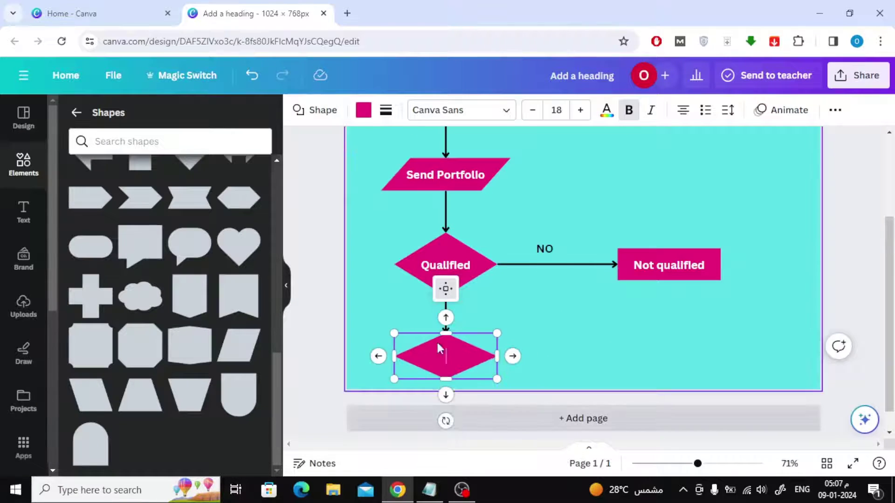
left_click(320, 116)
scroll(171, 252, "down", 7)
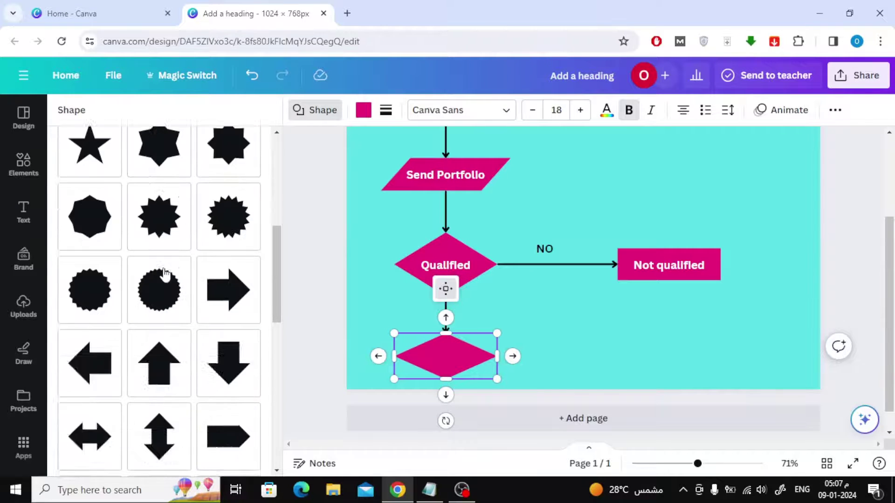
scroll(164, 275, "up", 6)
scroll(164, 275, "down", 10)
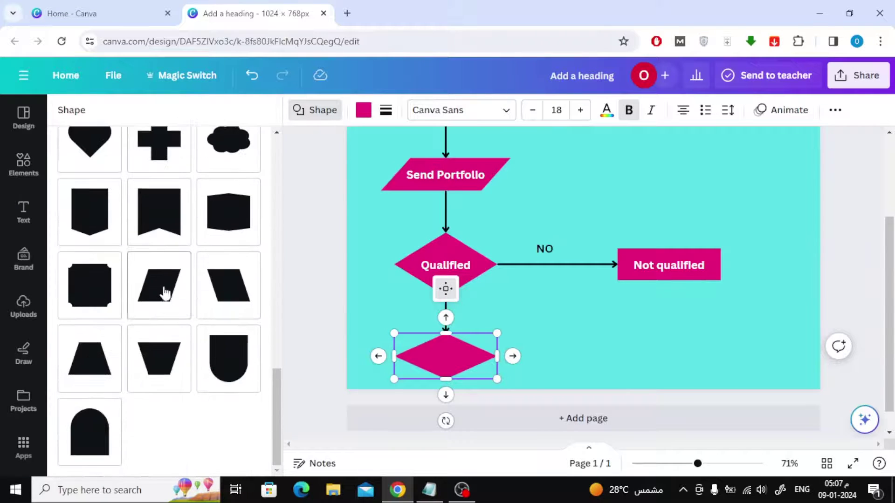
left_click(156, 295)
left_click_drag(445, 410, 445, 375)
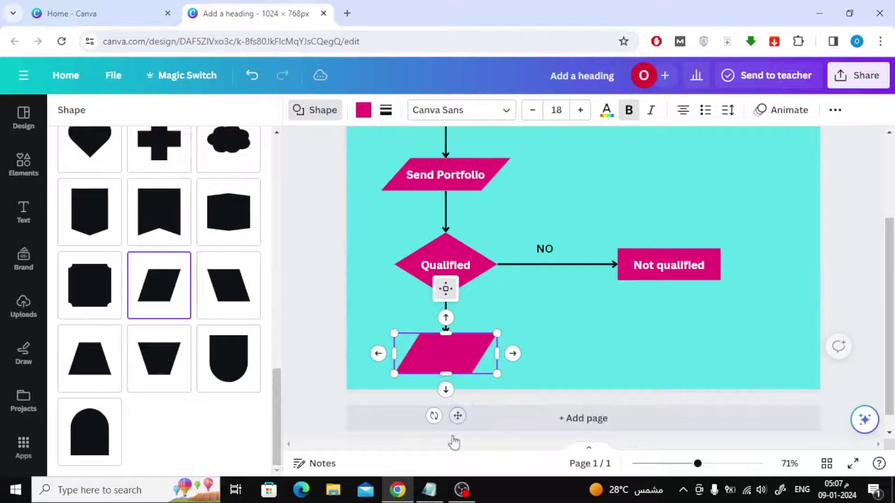
Step: Label the new parallelogram 'Approved', copied from the notes
left_click(429, 490)
left_click_drag(375, 408, 418, 408)
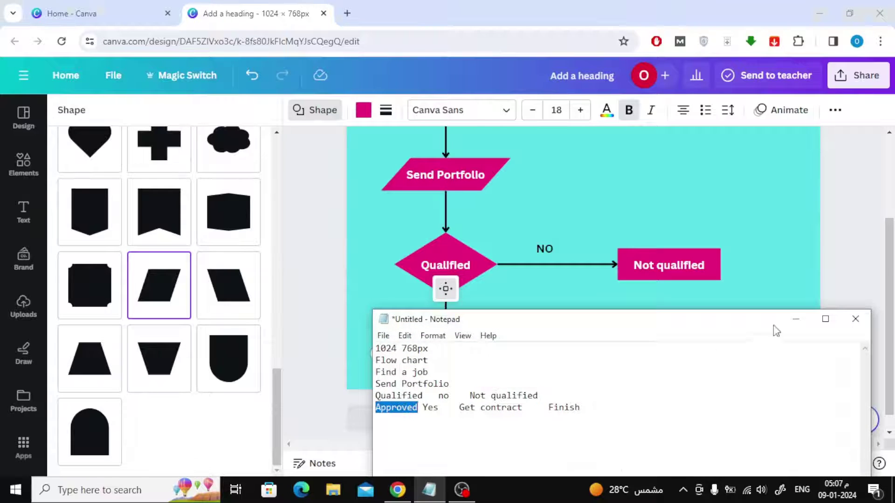
left_click(795, 319)
left_click(497, 354)
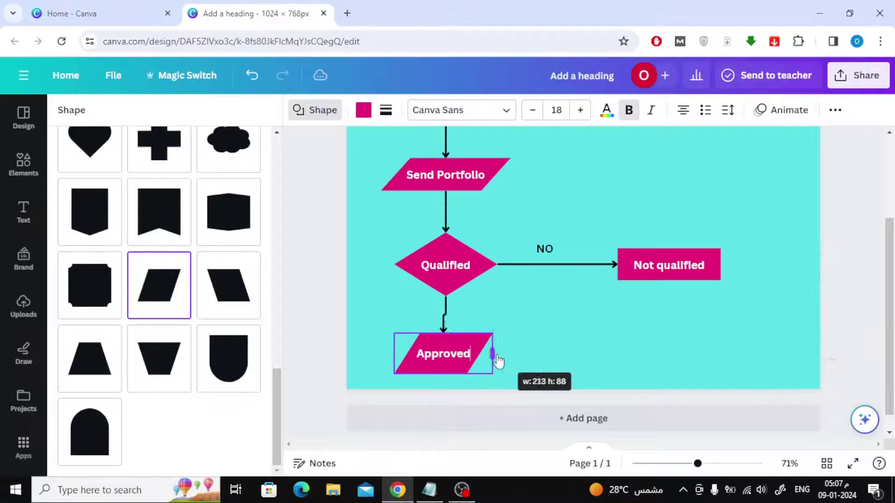
left_click(474, 386)
left_click(480, 340)
Step: Draw an arrow from Not qualified back up to the Find a job pill
left_click(607, 318)
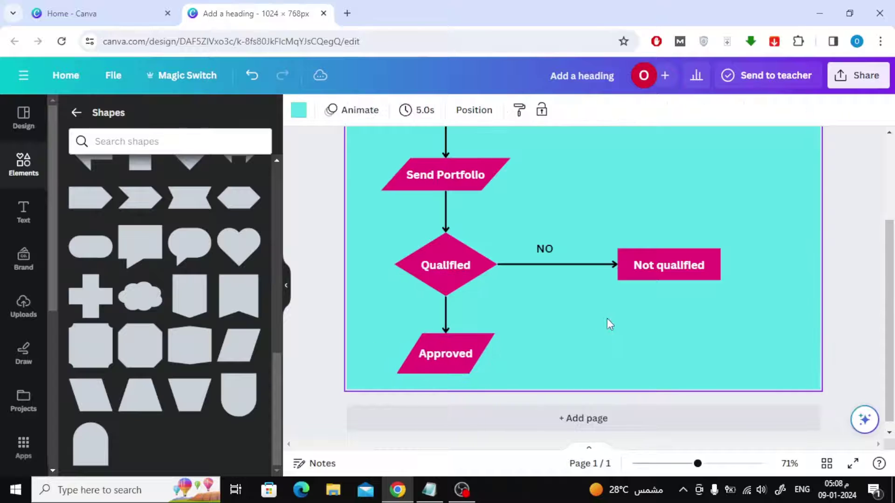
scroll(599, 332, "up", 5)
scroll(121, 274, "up", 5)
scroll(133, 287, "up", 5)
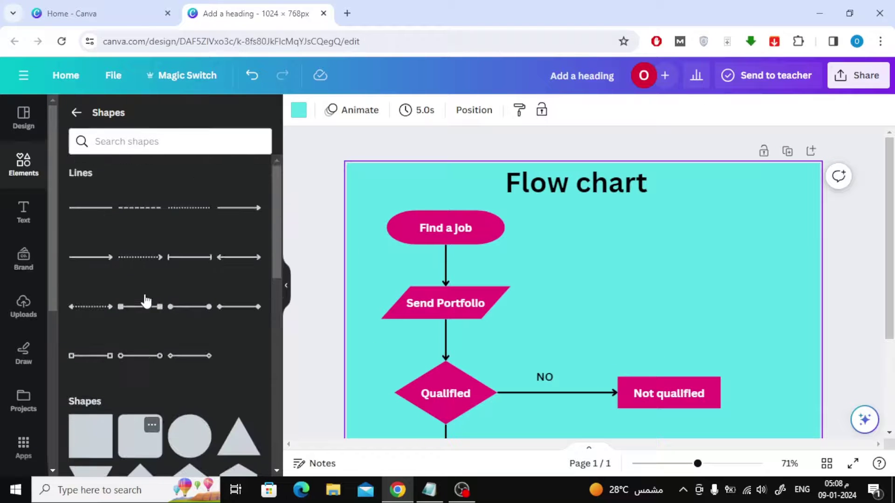
left_click(87, 261)
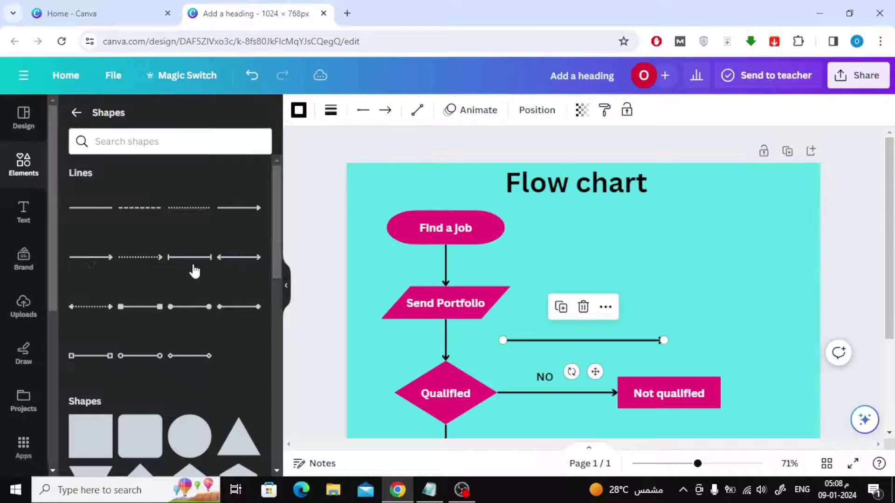
left_click_drag(502, 342, 668, 376)
left_click_drag(665, 341, 505, 227)
Step: Change that connector's line type from straight to Elbowed
left_click(417, 111)
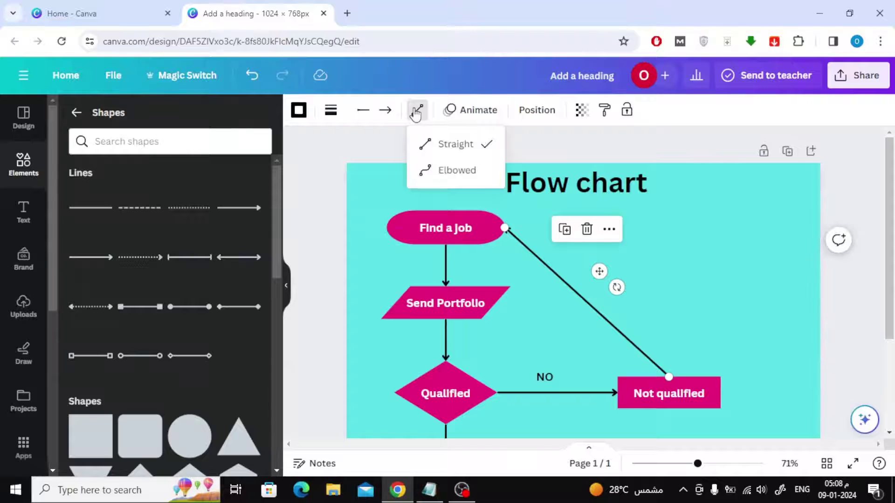
left_click(487, 177)
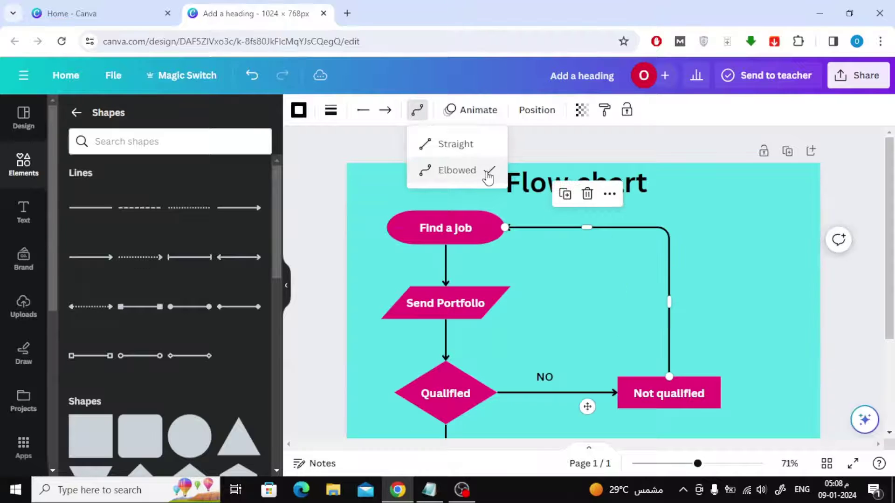
left_click(748, 249)
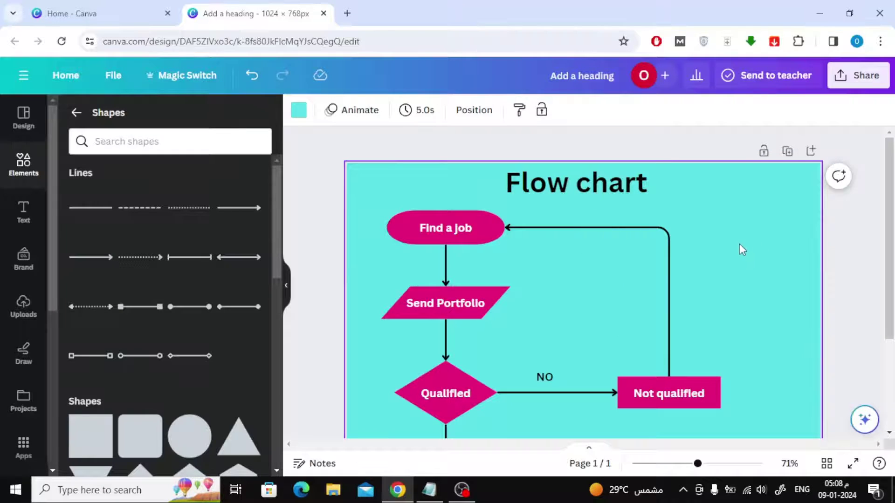
scroll(741, 249, "down", 2)
scroll(741, 249, "down", 2)
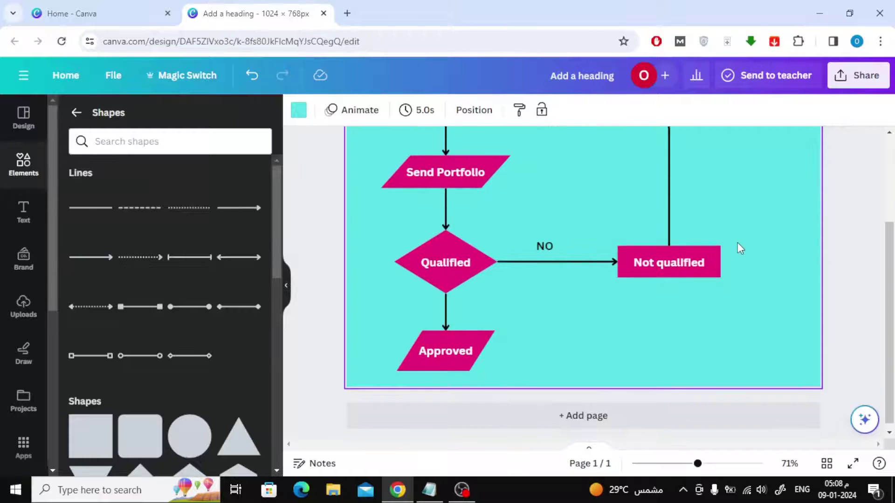
Step: Add a connected rectangle right of Approved, shortened and aligned with the Approved row
left_click(488, 354)
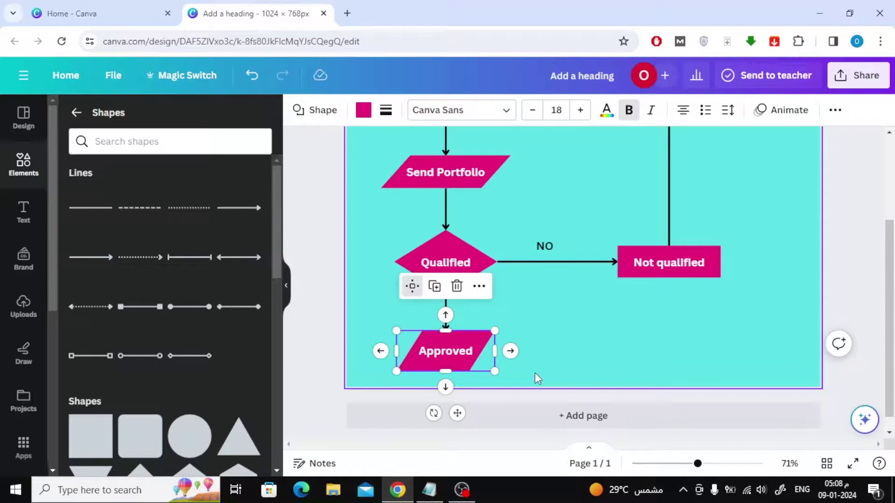
left_click(510, 351)
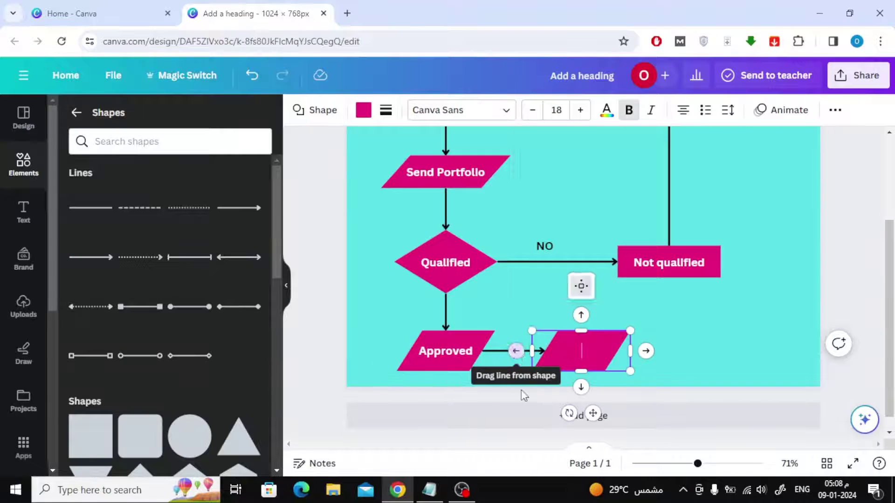
left_click(332, 114)
left_click(94, 180)
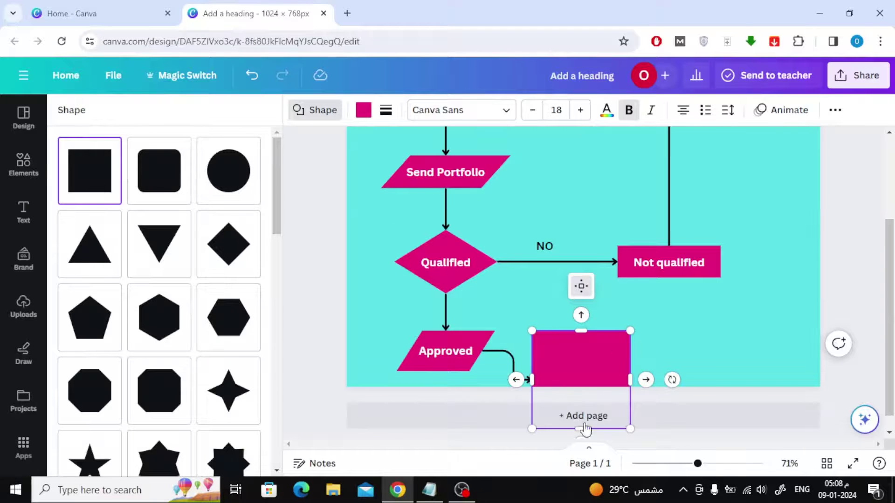
left_click_drag(583, 427, 601, 368)
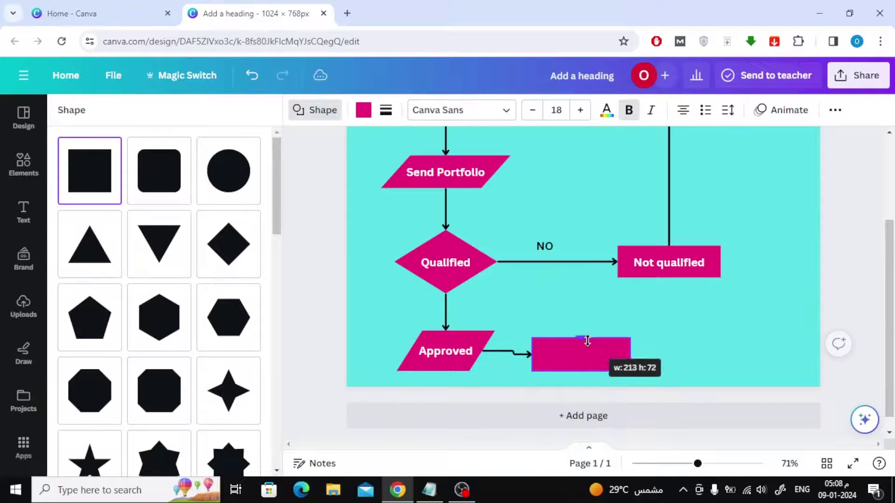
left_click_drag(592, 413, 623, 410)
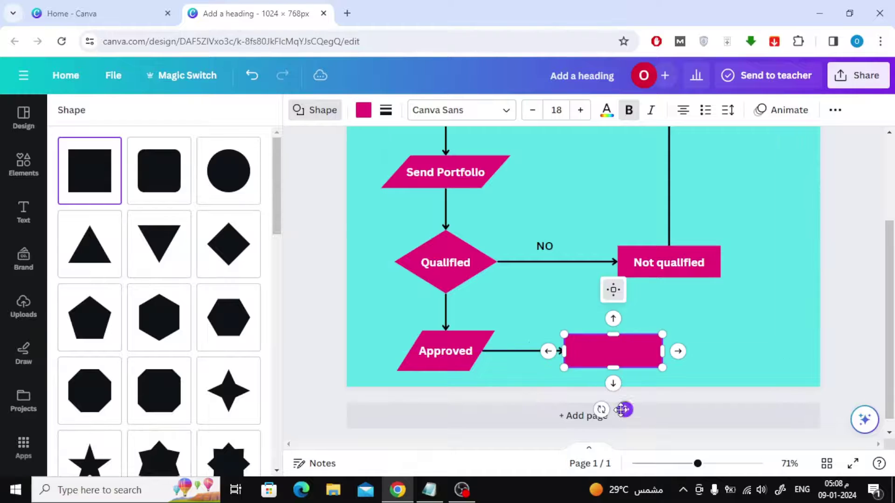
Step: Label the new rectangle 'Get contract' and attach another connected shape to its right
key("alt+Tab")
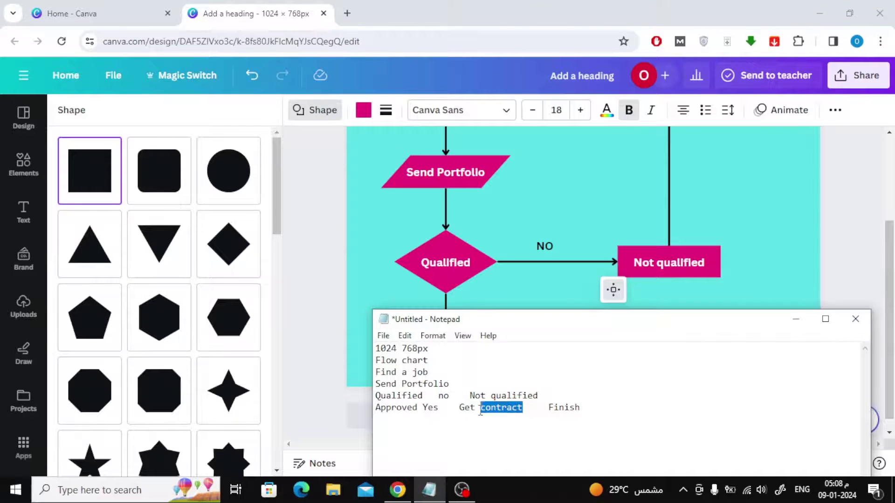
key("alt+Tab")
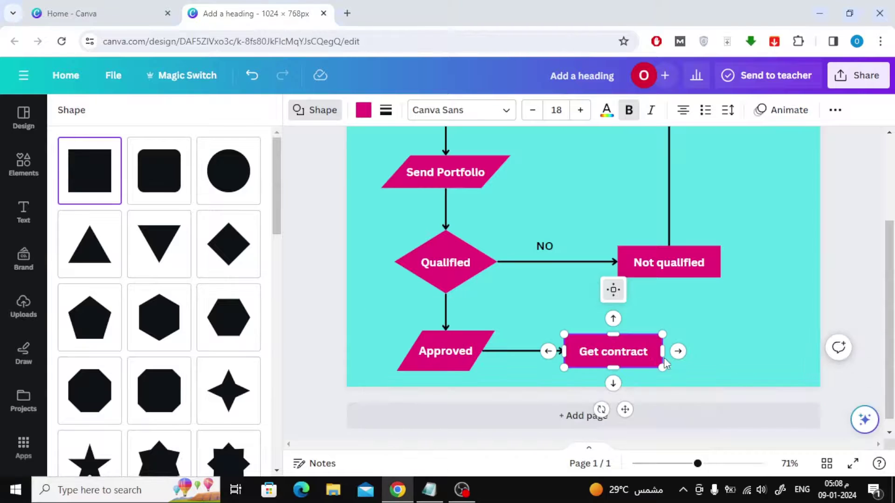
left_click(678, 351)
Step: Make the shape after Get contract a rounded pill labelled 'Finish'
scroll(179, 250, "down", 10)
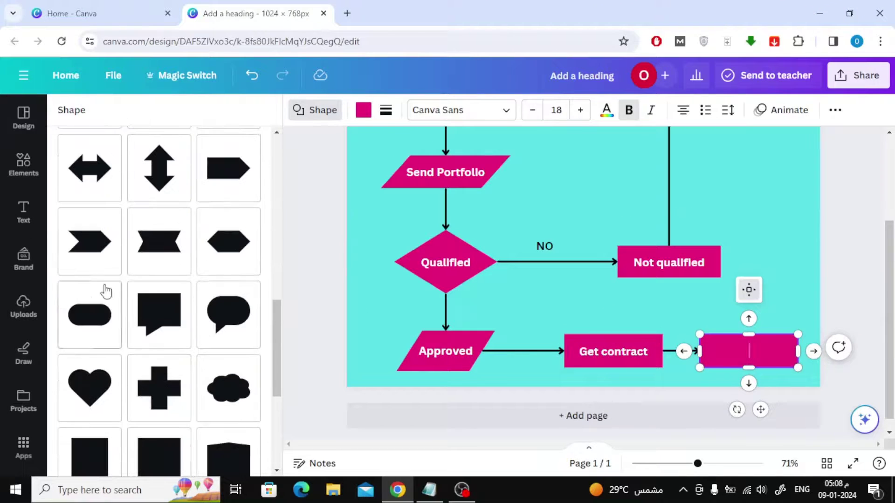
left_click(106, 291)
left_click(429, 490)
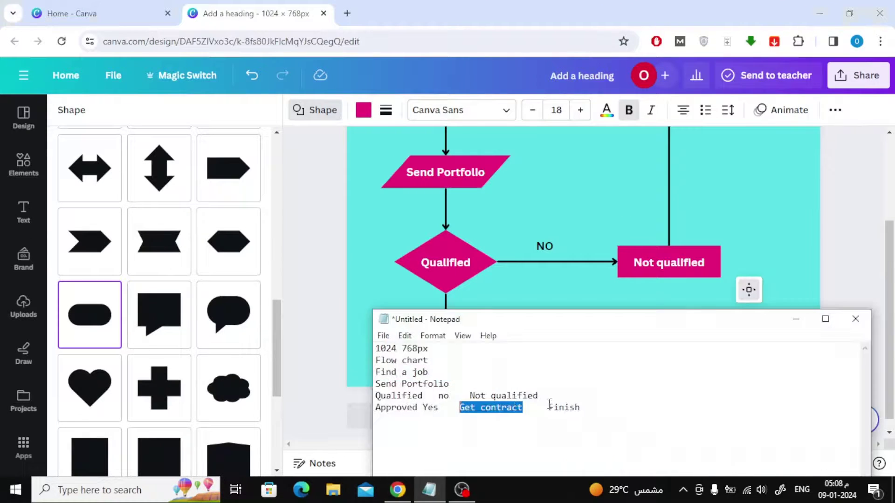
double_click(564, 406)
left_click(795, 319)
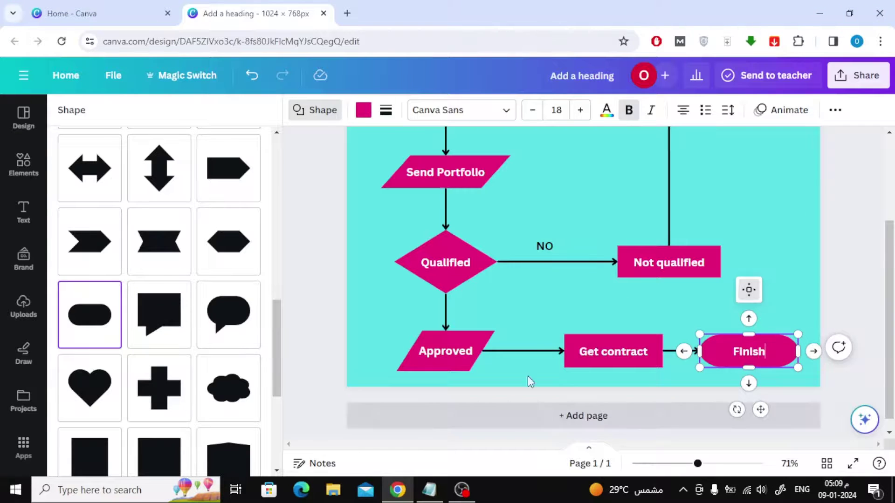
Step: Copy the NO label beside the Qualified–Approved arrow and change it to 'YES'
left_click(543, 247)
left_click_drag(543, 247, 481, 345)
double_click(472, 312)
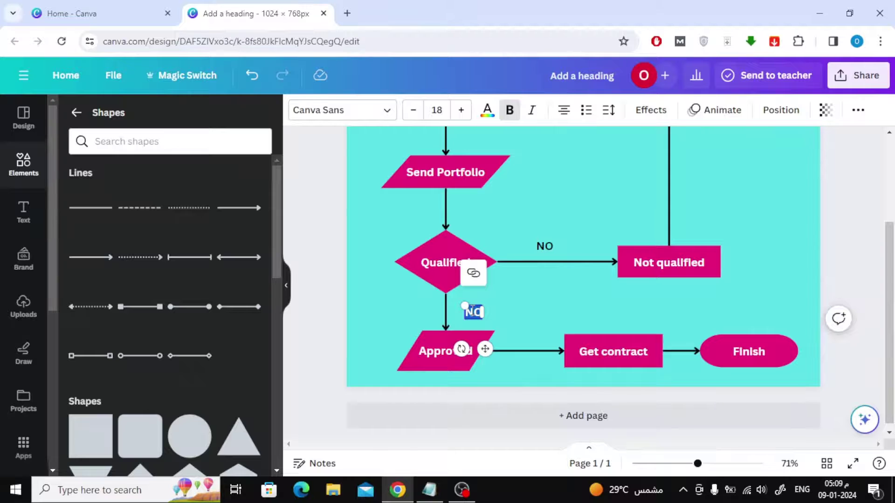
type("YES")
left_click(569, 306)
scroll(634, 256, "up", 3)
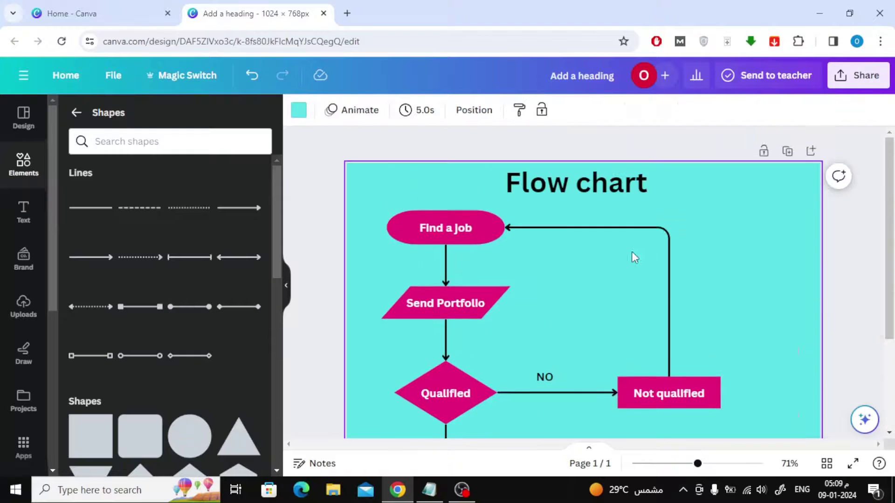
scroll(631, 256, "down", 3)
Step: Recolour the Send Portfolio shape violet after trying several swatches
left_click(491, 222)
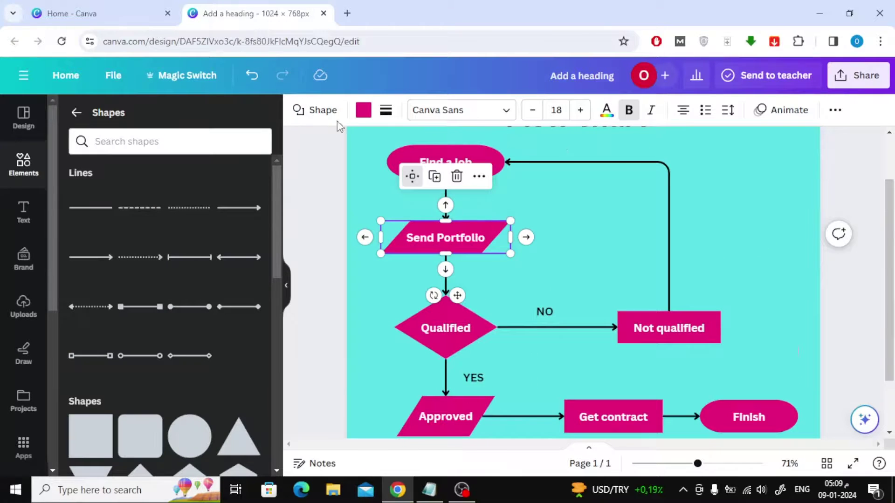
left_click(363, 111)
scroll(179, 306, "down", 3)
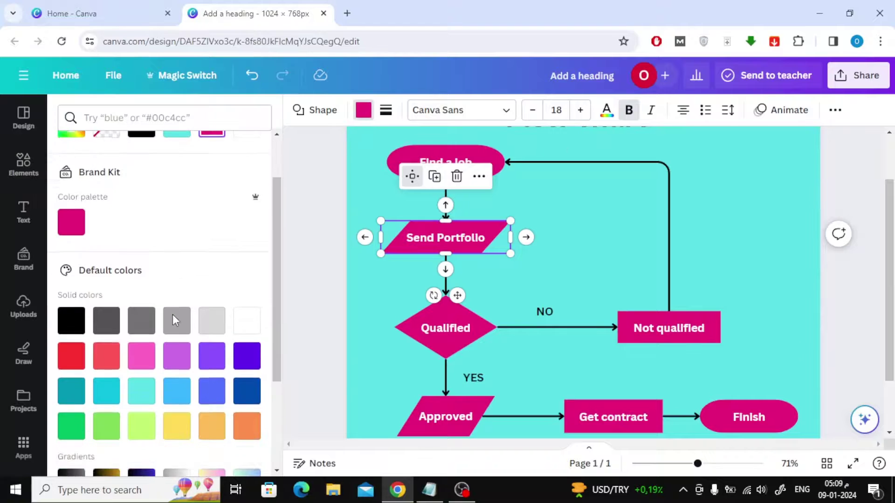
left_click(241, 335)
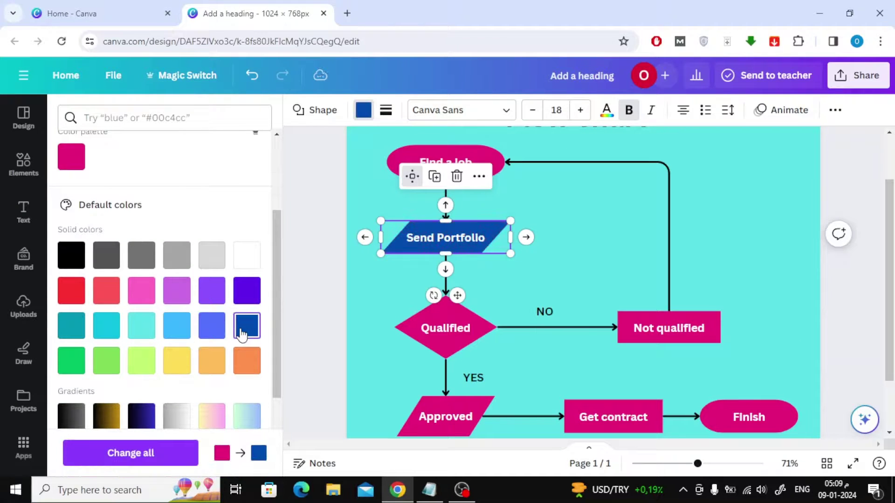
left_click(210, 332)
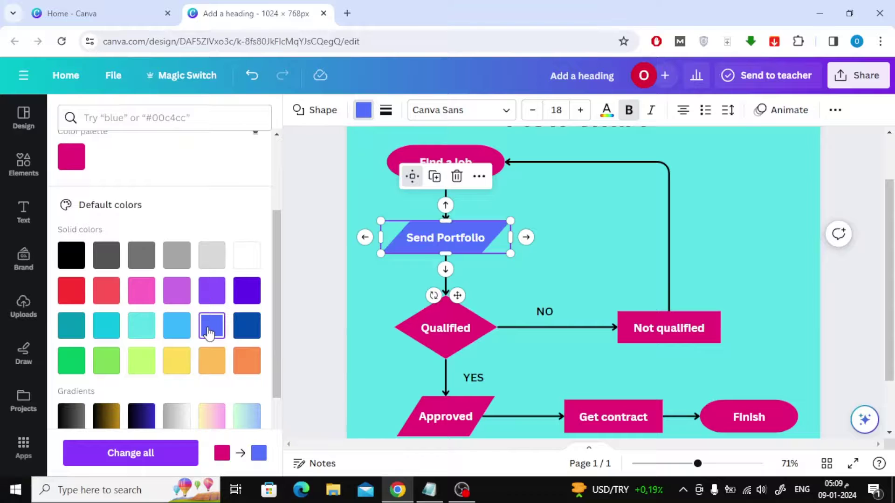
left_click(248, 365)
scroll(246, 326, "down", 1)
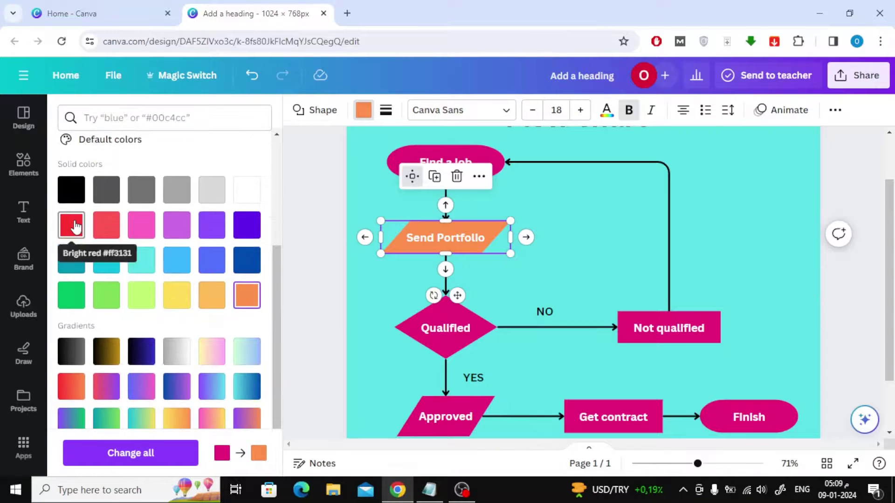
left_click(72, 226)
left_click(246, 225)
Step: Fill the Qualified diamond orange
left_click(470, 319)
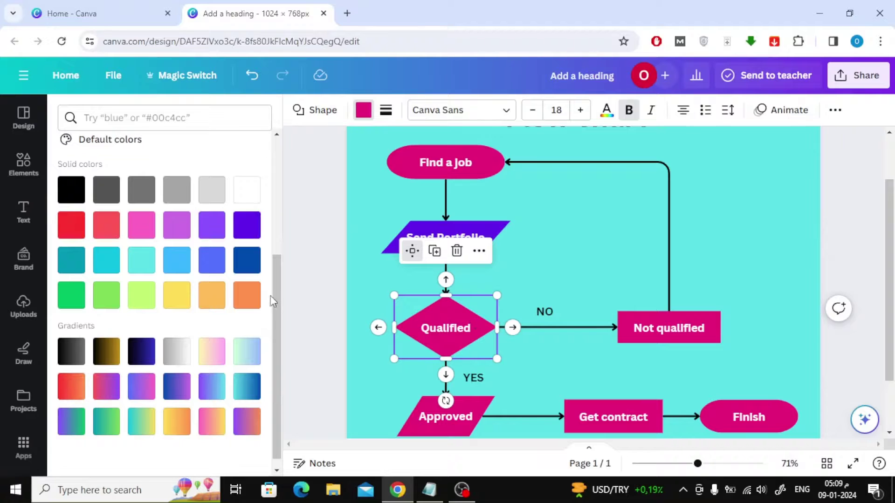
left_click(247, 261)
left_click(247, 295)
scroll(250, 296, "down", 1)
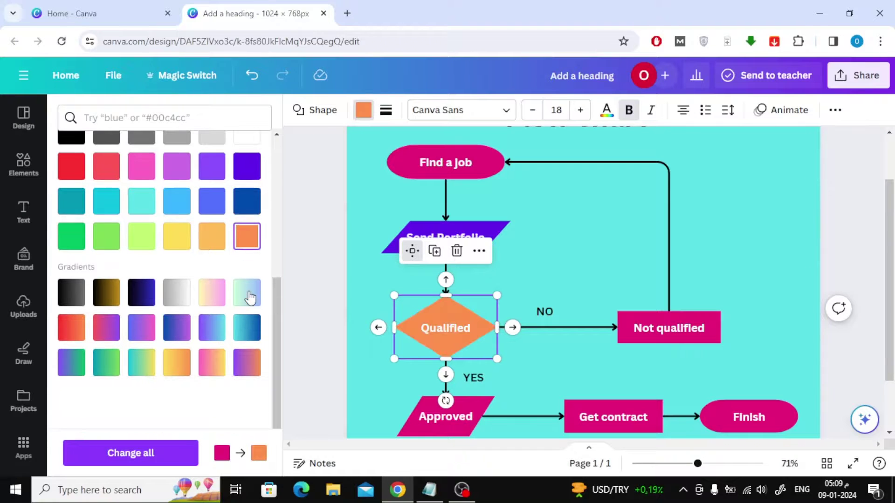
Step: Fill the Approved shape dark violet
left_click(483, 410)
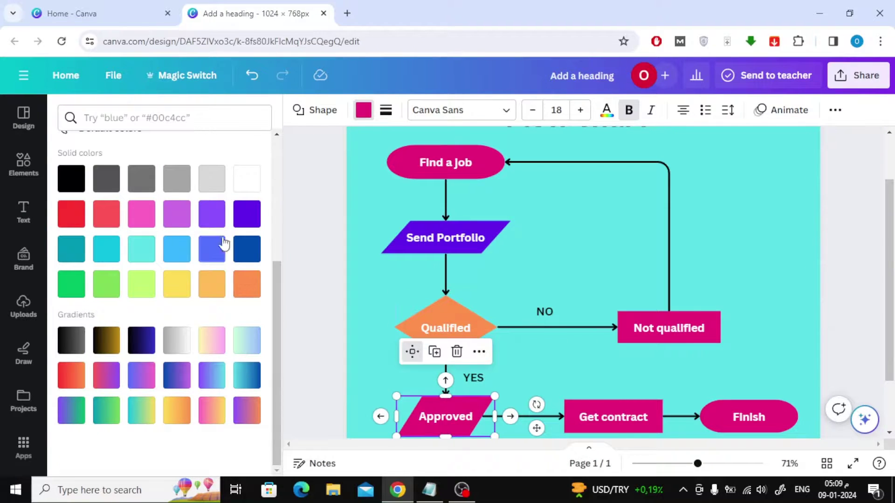
left_click(212, 215)
scroll(214, 236, "up", 2)
scroll(229, 239, "down", 2)
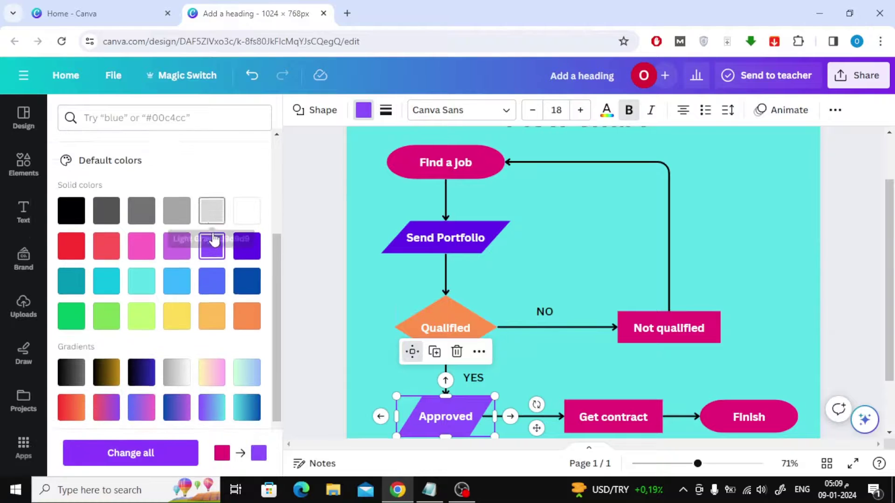
left_click(246, 214)
scroll(440, 265, "down", 2)
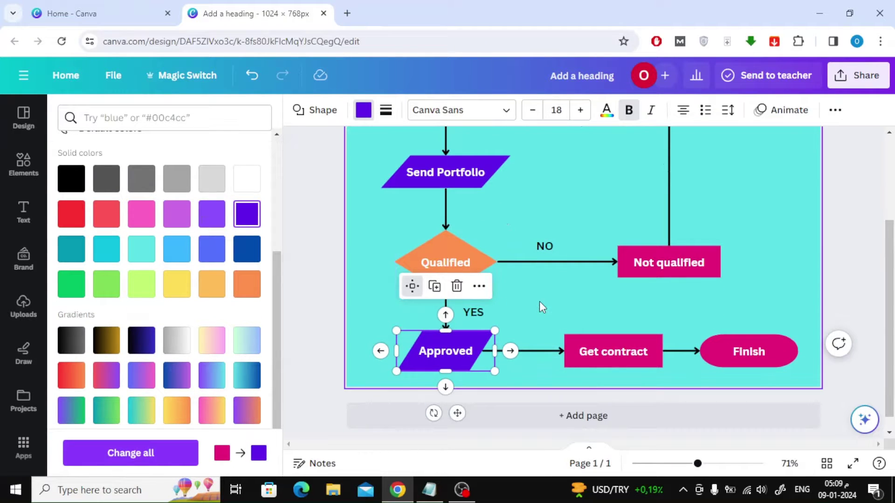
Step: Nudge Not qualified slightly right and make Get contract a little shorter
left_click(717, 247)
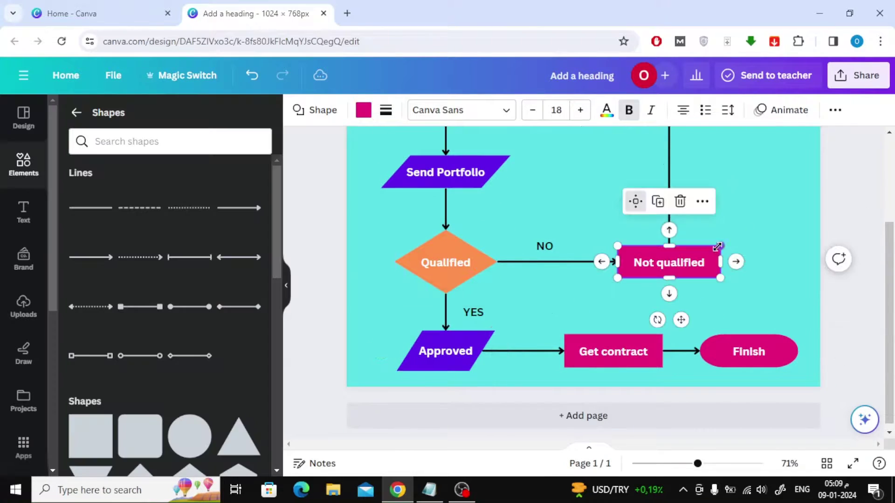
left_click_drag(681, 315, 685, 317)
left_click(636, 349)
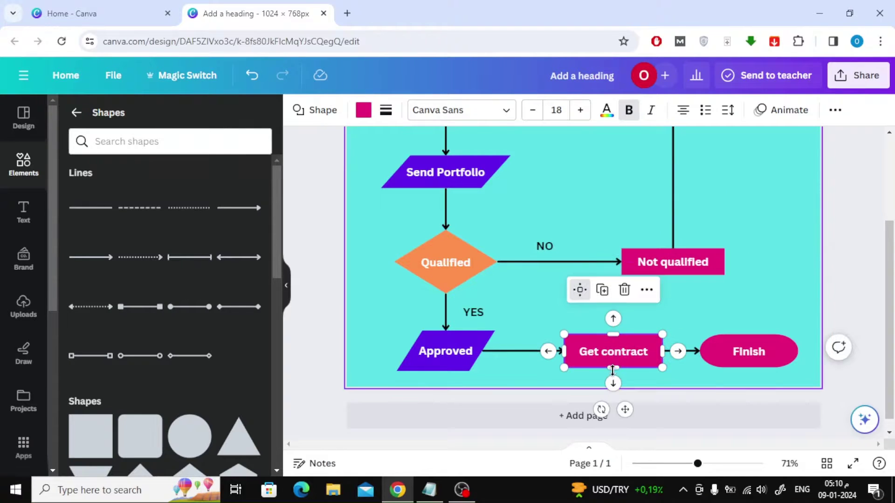
left_click_drag(613, 370, 613, 365)
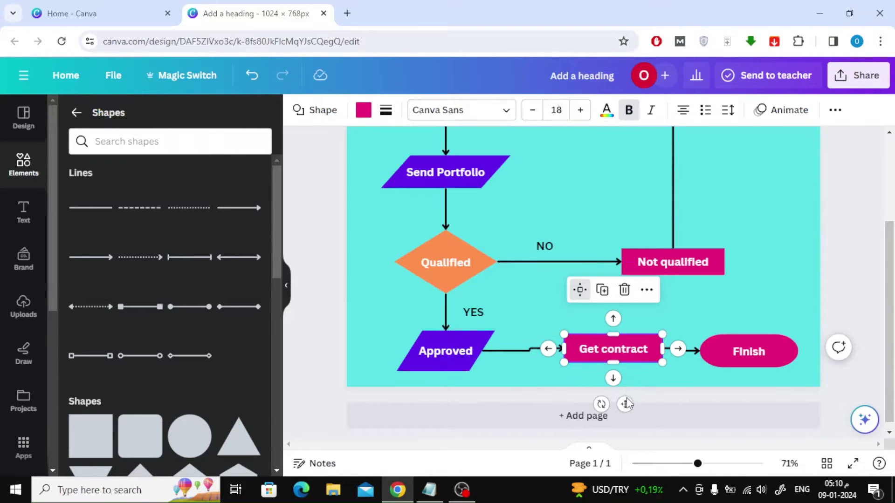
Step: Select Not qualified and Get contract together and bring up the colour palette
left_click(718, 257)
left_click(642, 347, "shift")
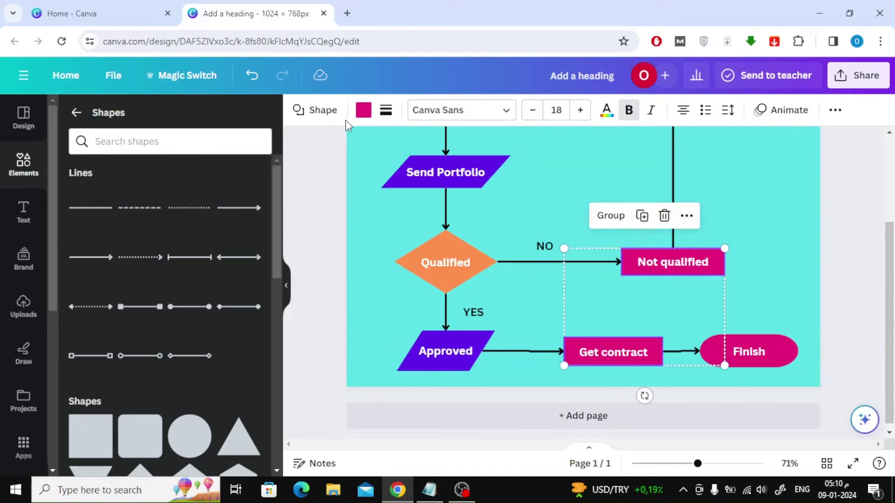
left_click(362, 110)
scroll(217, 272, "down", 5)
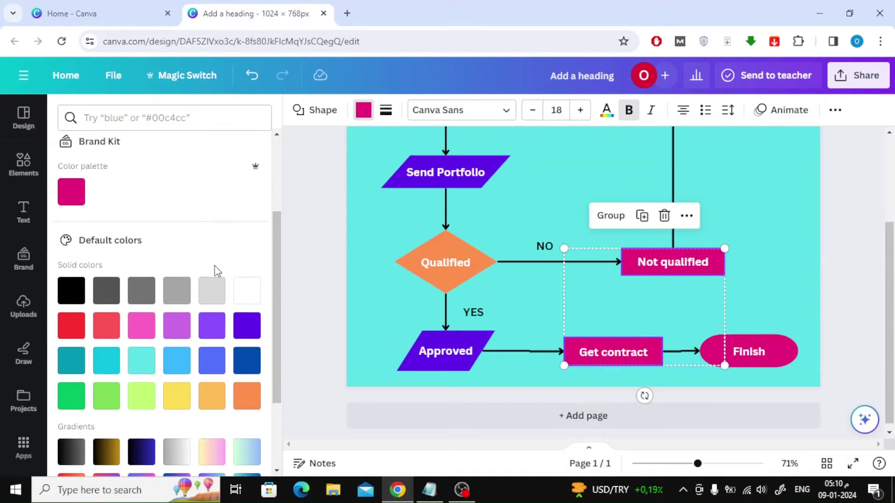